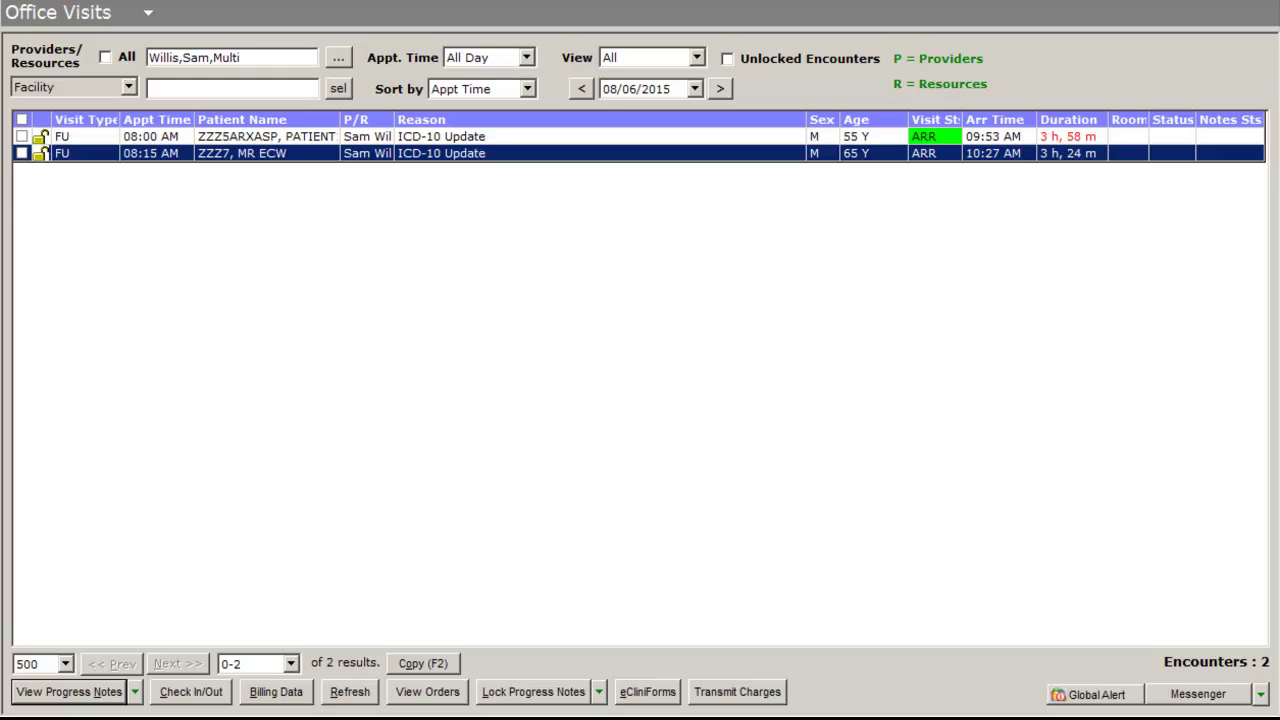
Open the 08:15 AM follow-up visit and start adding an assessment to the patient's problem list.
double_click(500, 153)
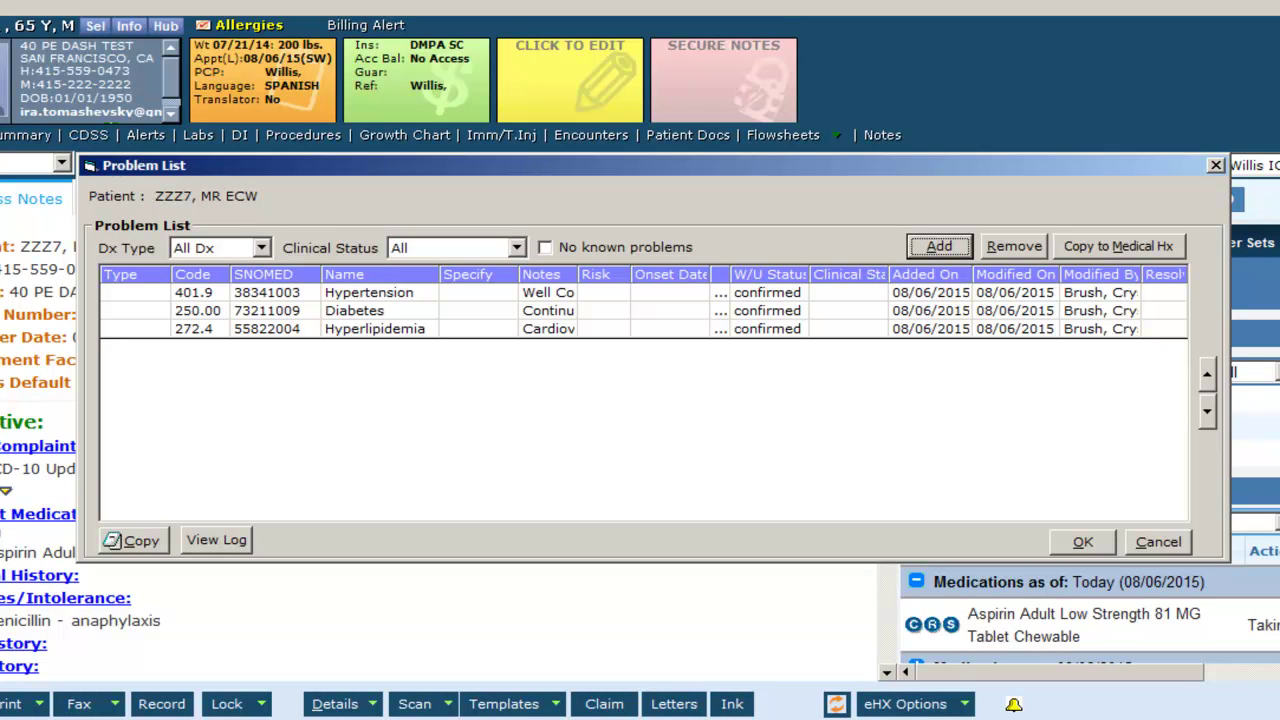
mouse_move(640, 166)
mouse_down()
mouse_move(639, 100)
mouse_move(608, 31)
mouse_up()
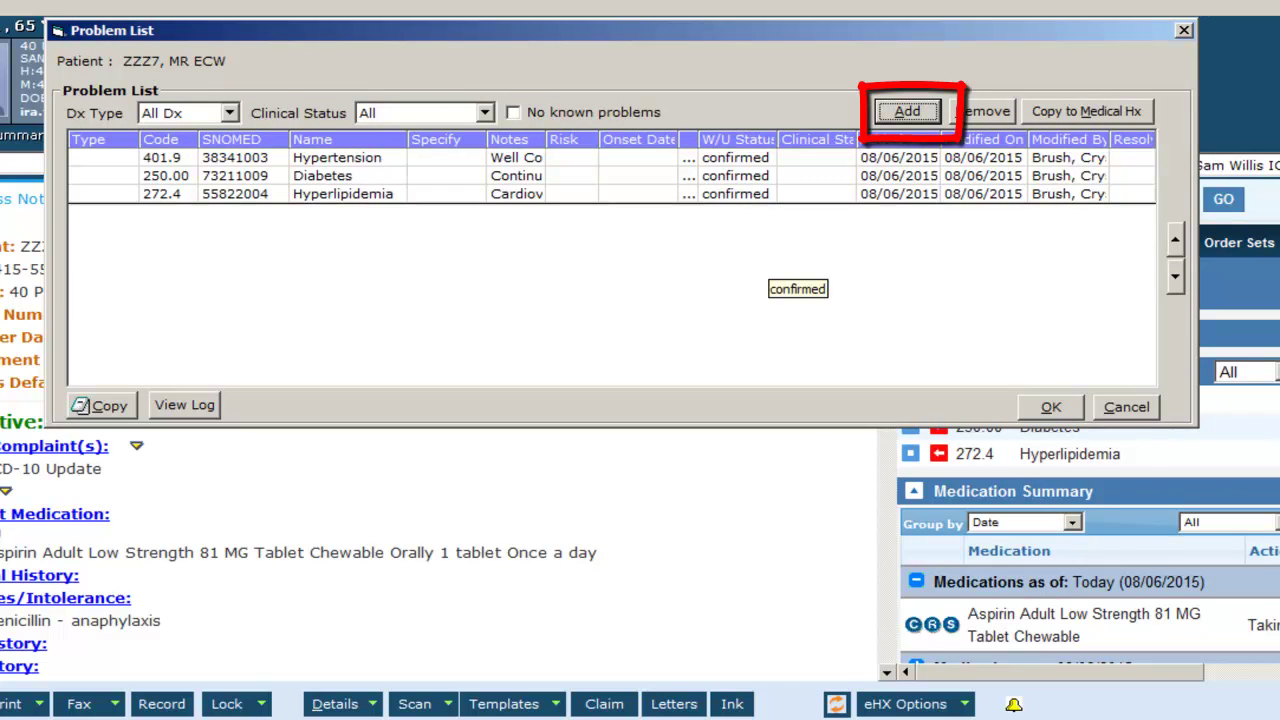
click(907, 111)
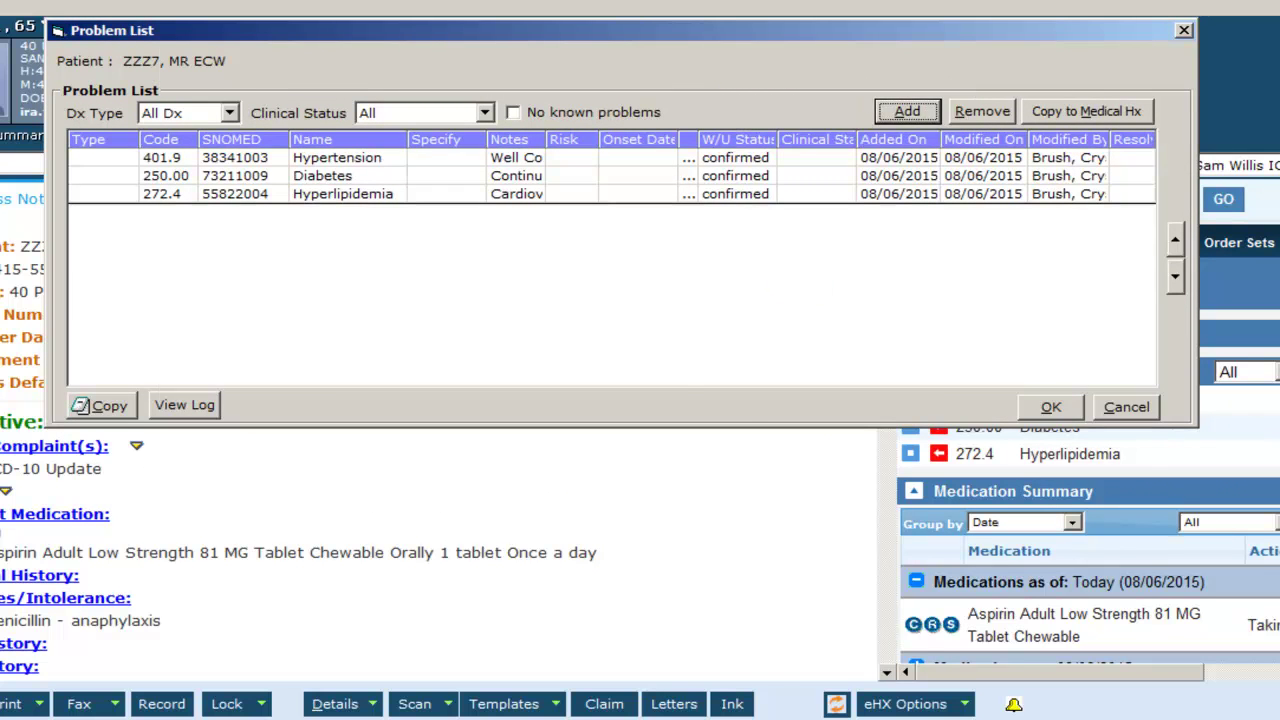
drag(620, 30, 569, 298)
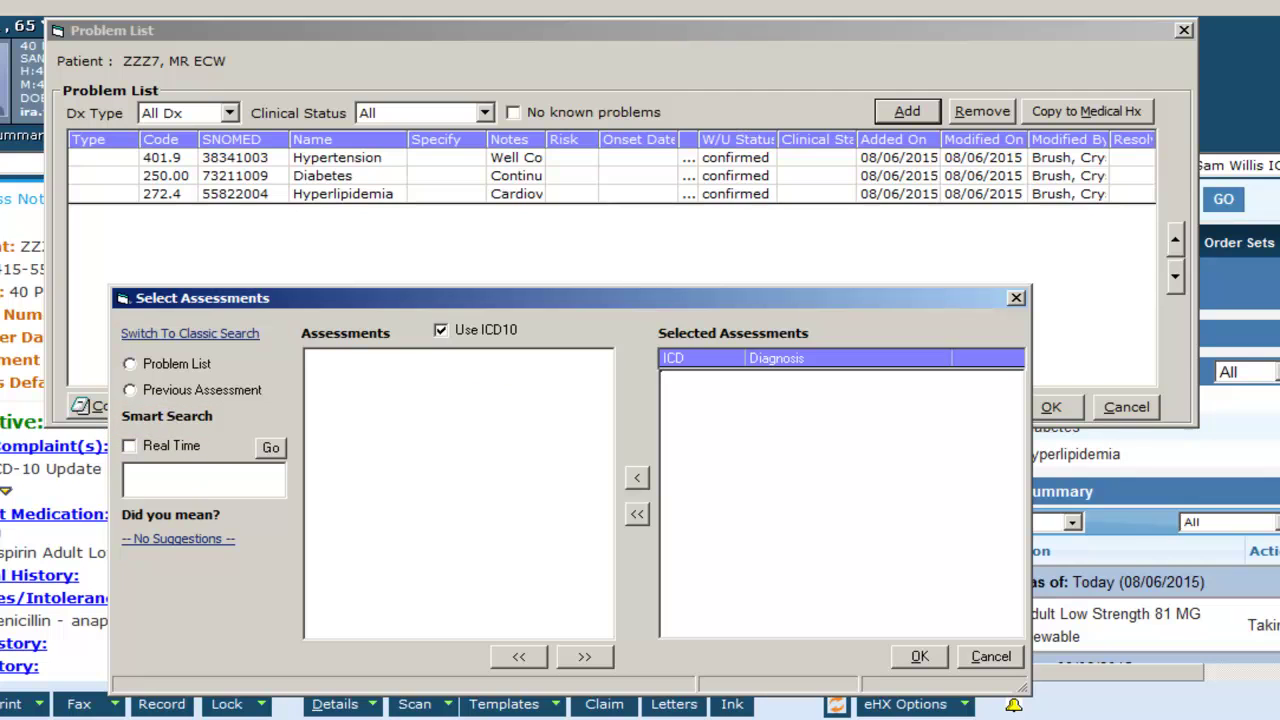
Search the ICD-10 assessments for Hypertension, refine the type to renovascular hypertension, and add I15.0 to the problem list.
text(Hypertension)
key(Return)
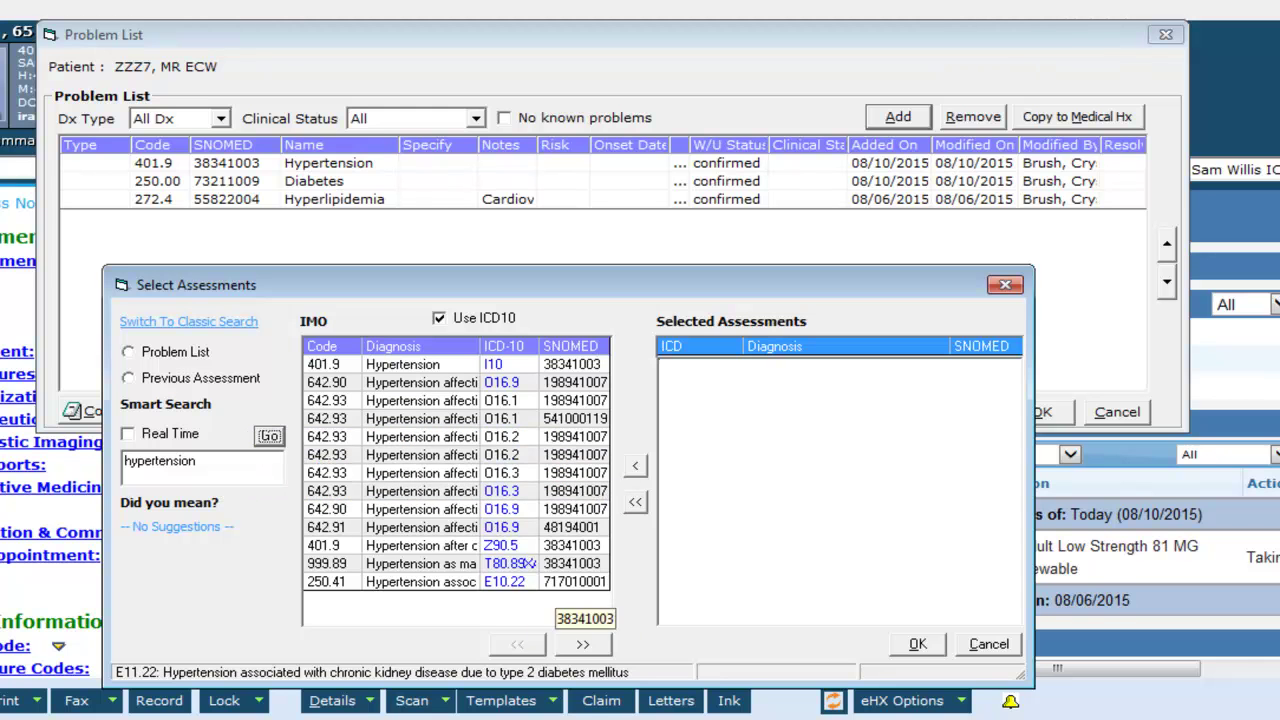
click(582, 644)
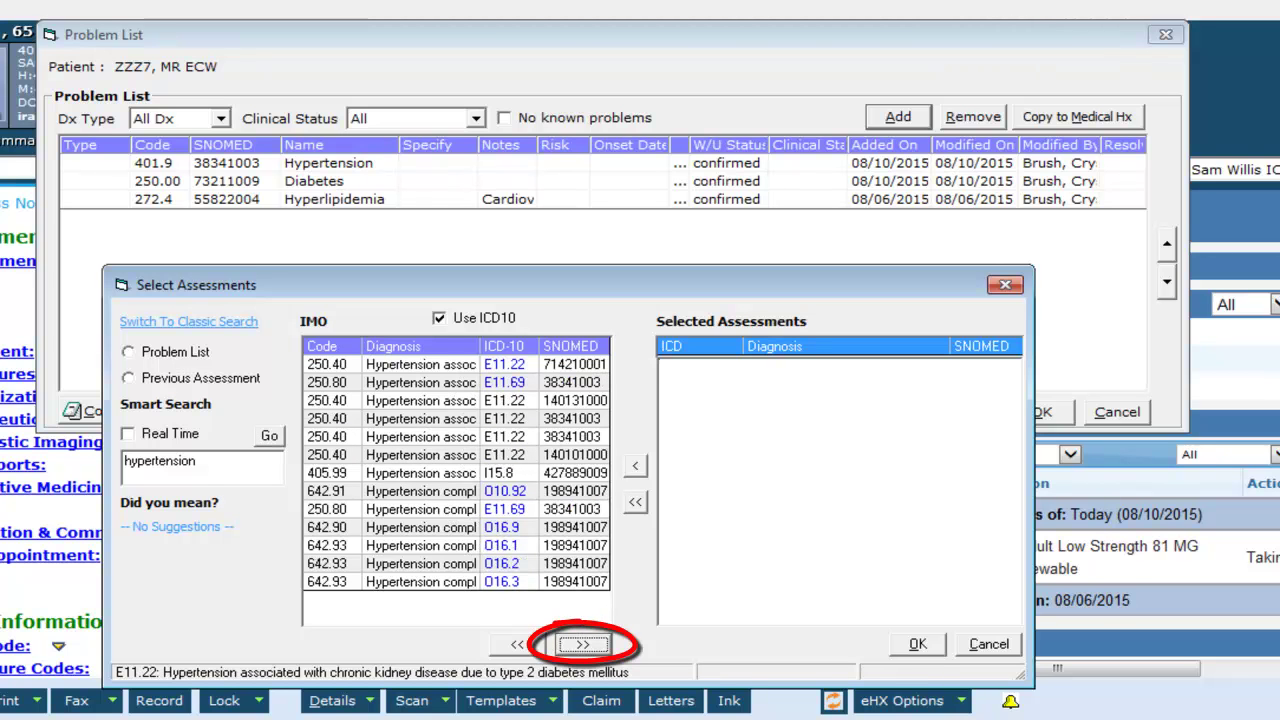
click(583, 645)
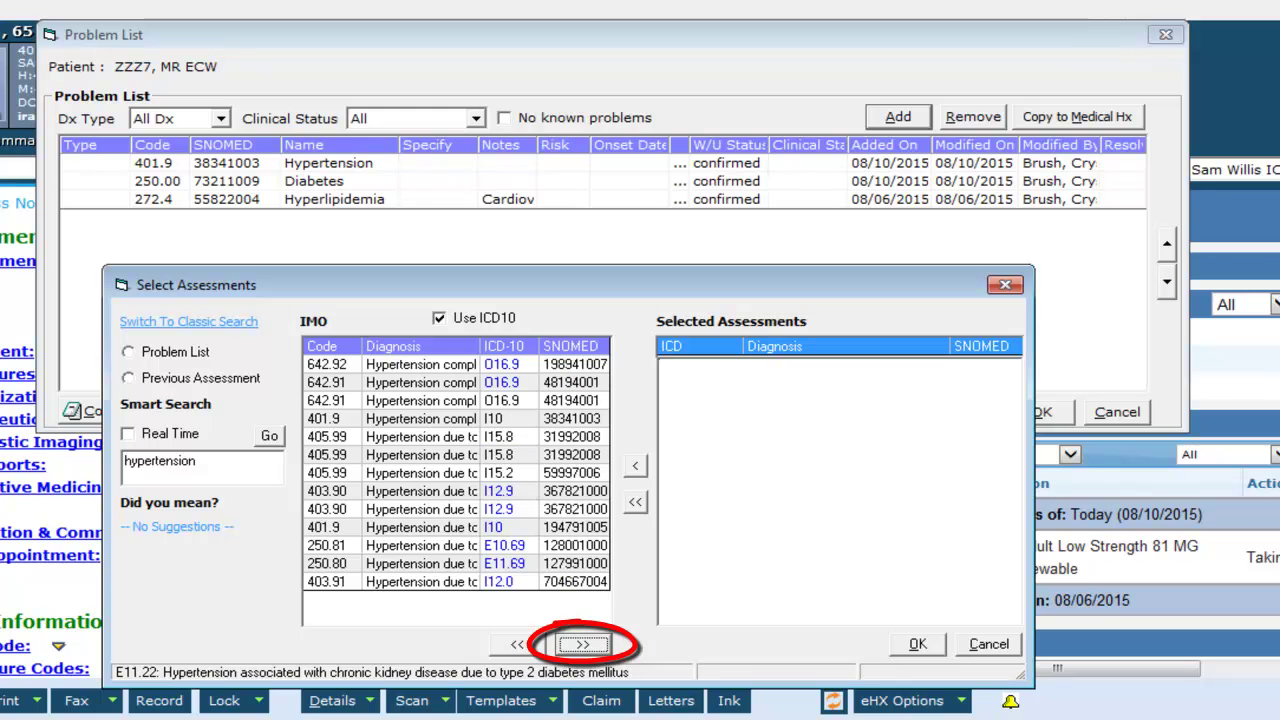
click(517, 644)
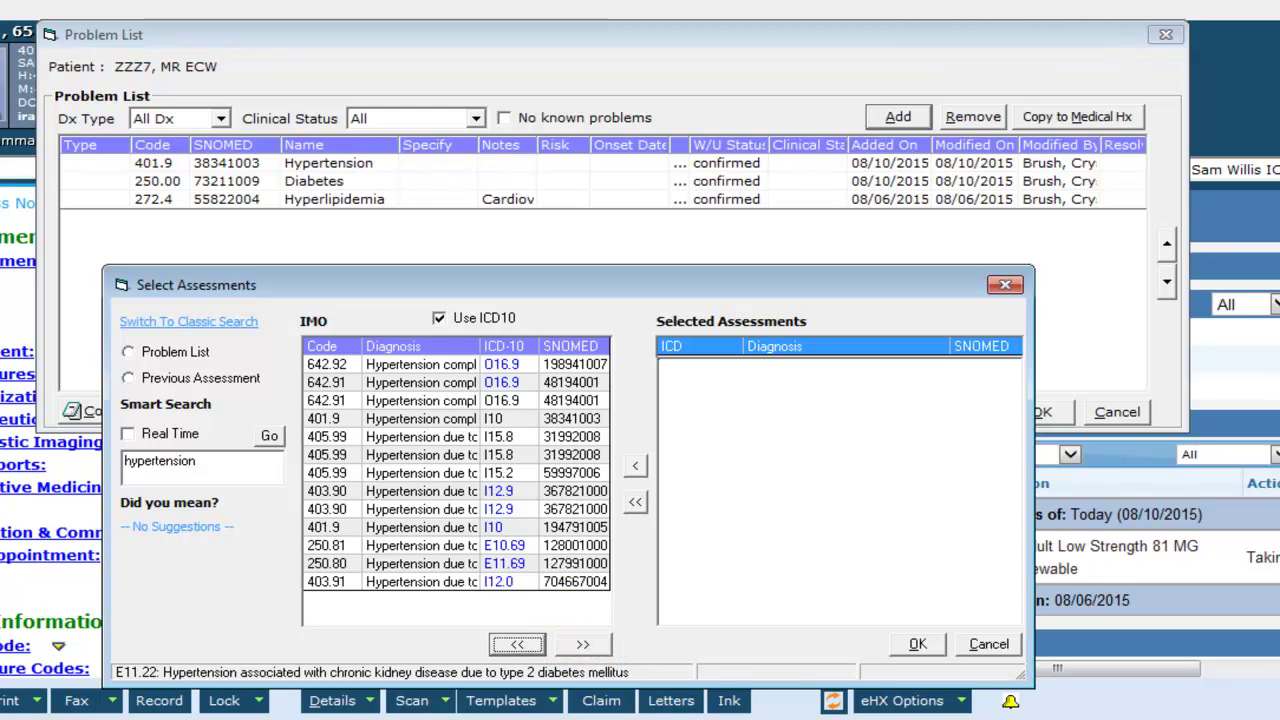
click(517, 644)
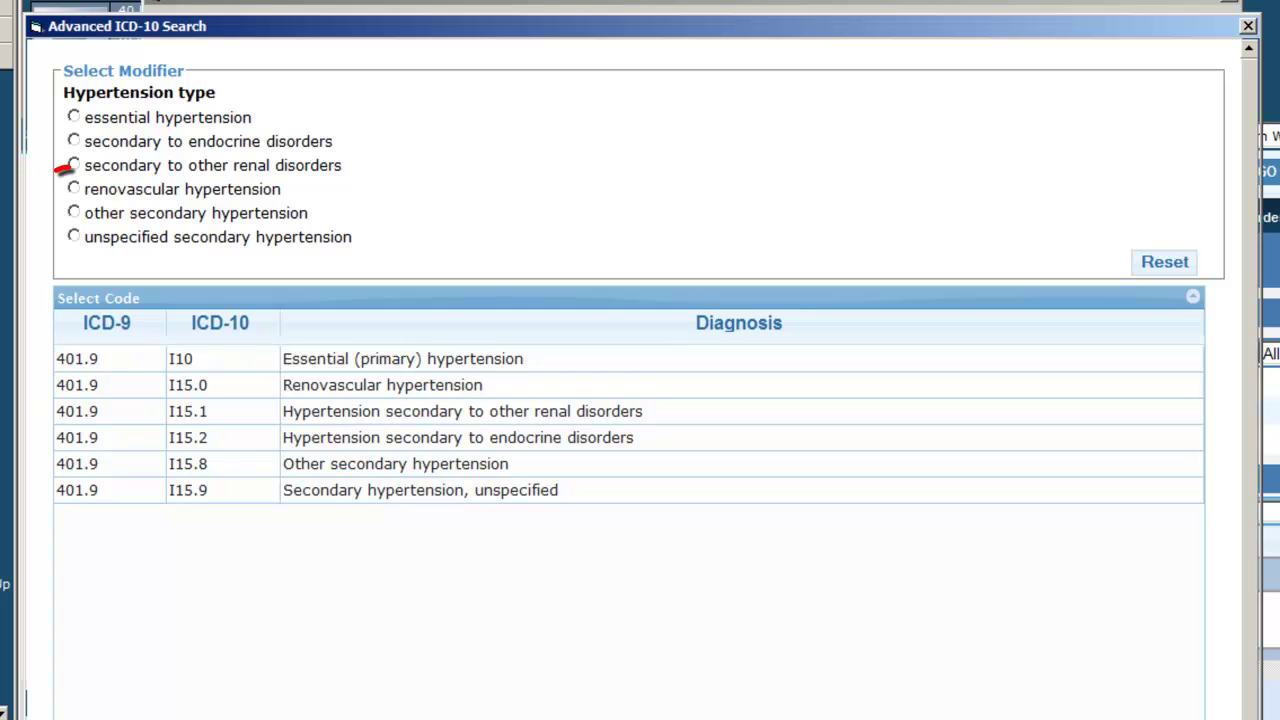
click(74, 188)
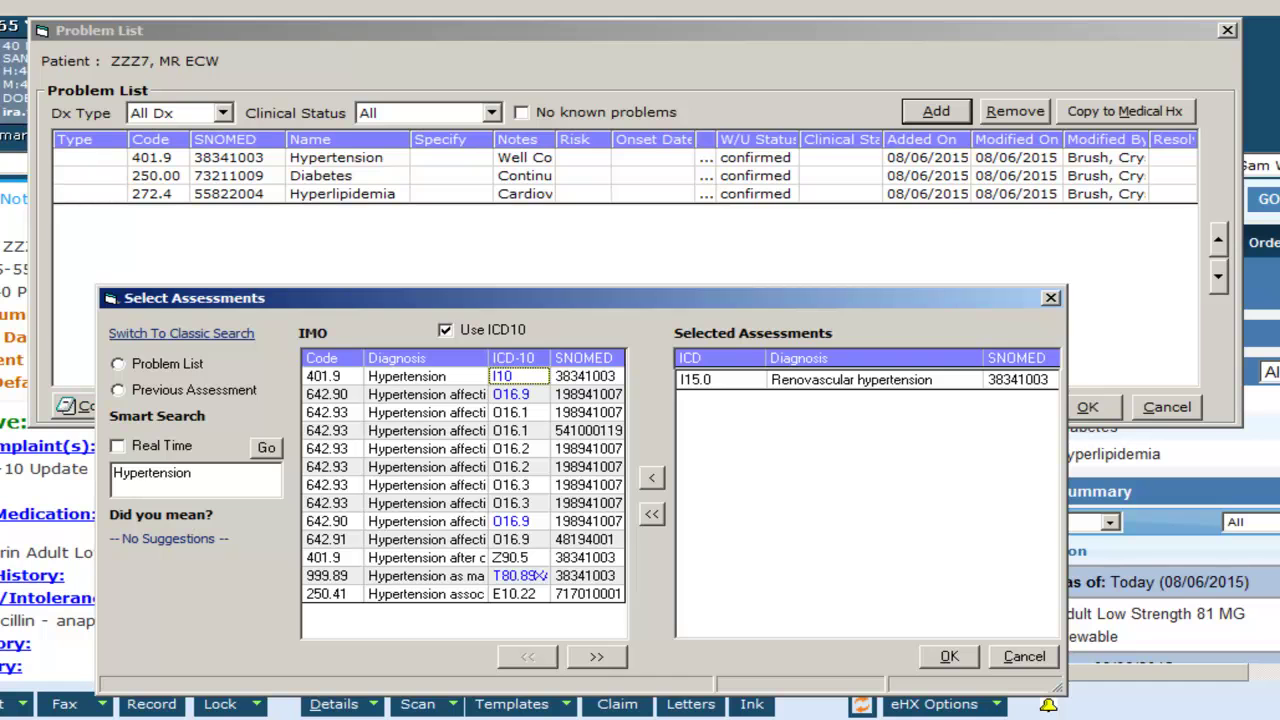
click(949, 656)
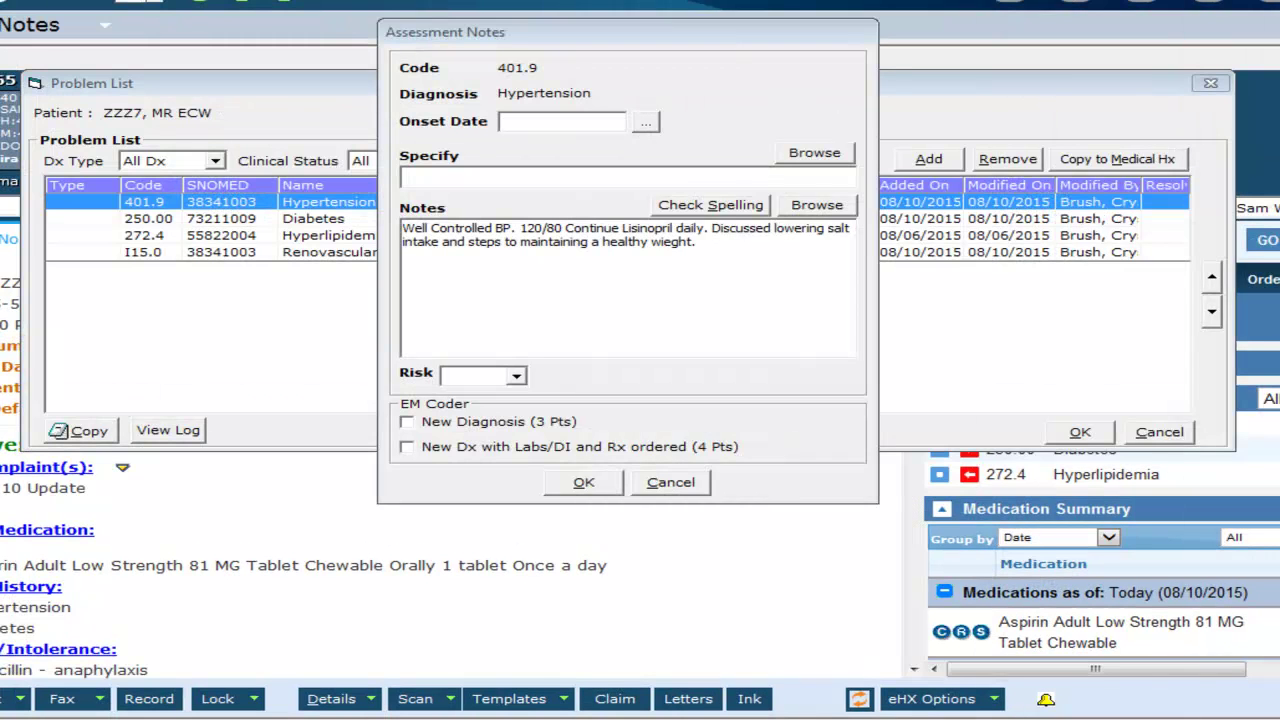
Copy the full assessment note of the 401.9 Hypertension entry.
drag(705, 242, 402, 228)
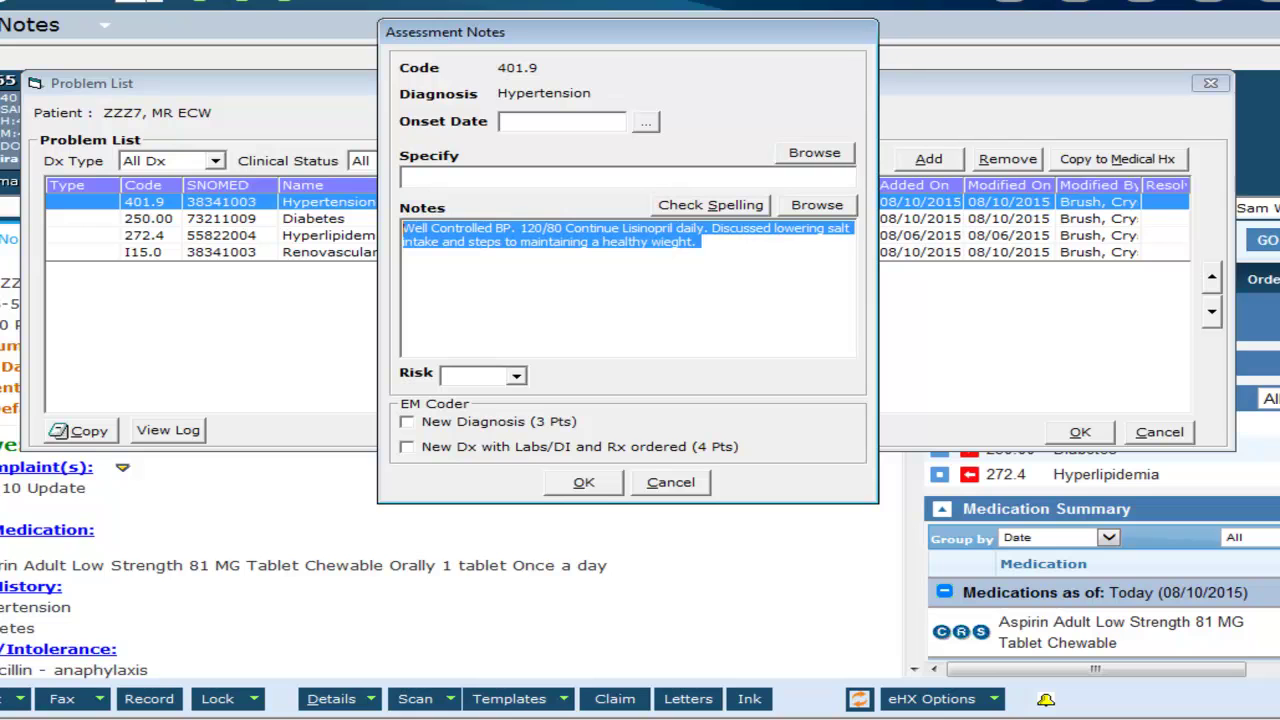
right_click(482, 298)
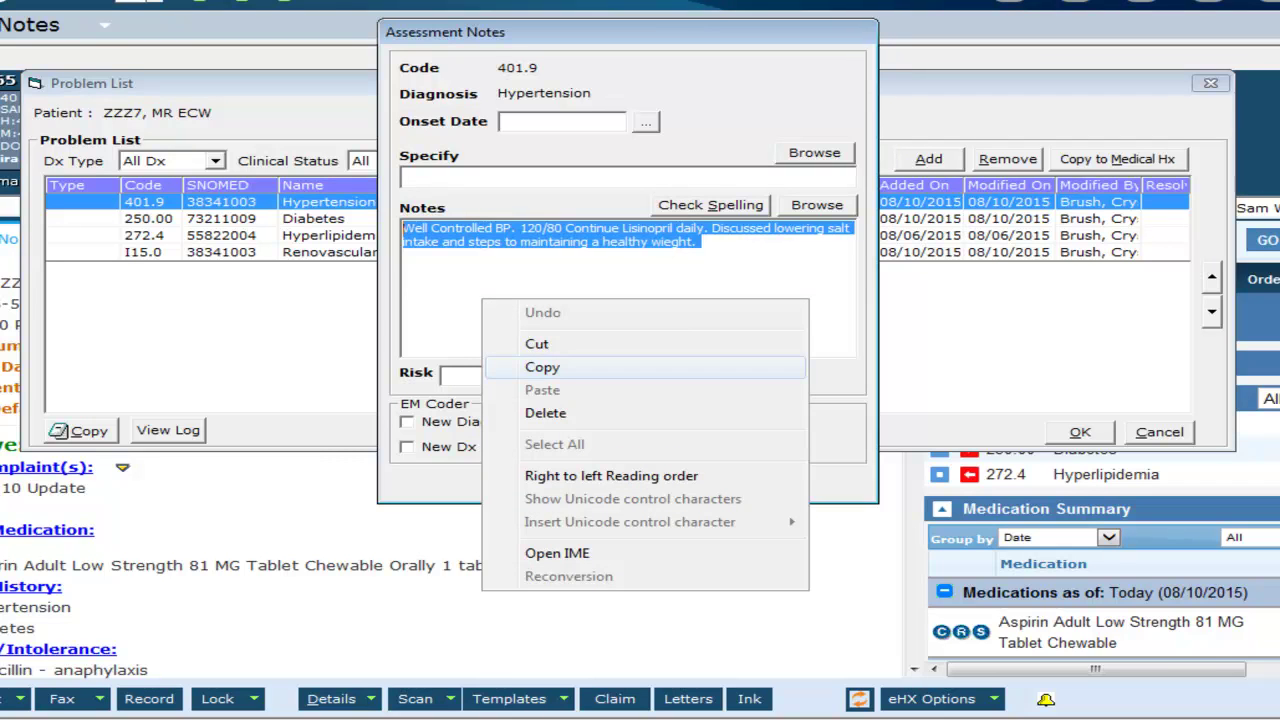
click(542, 367)
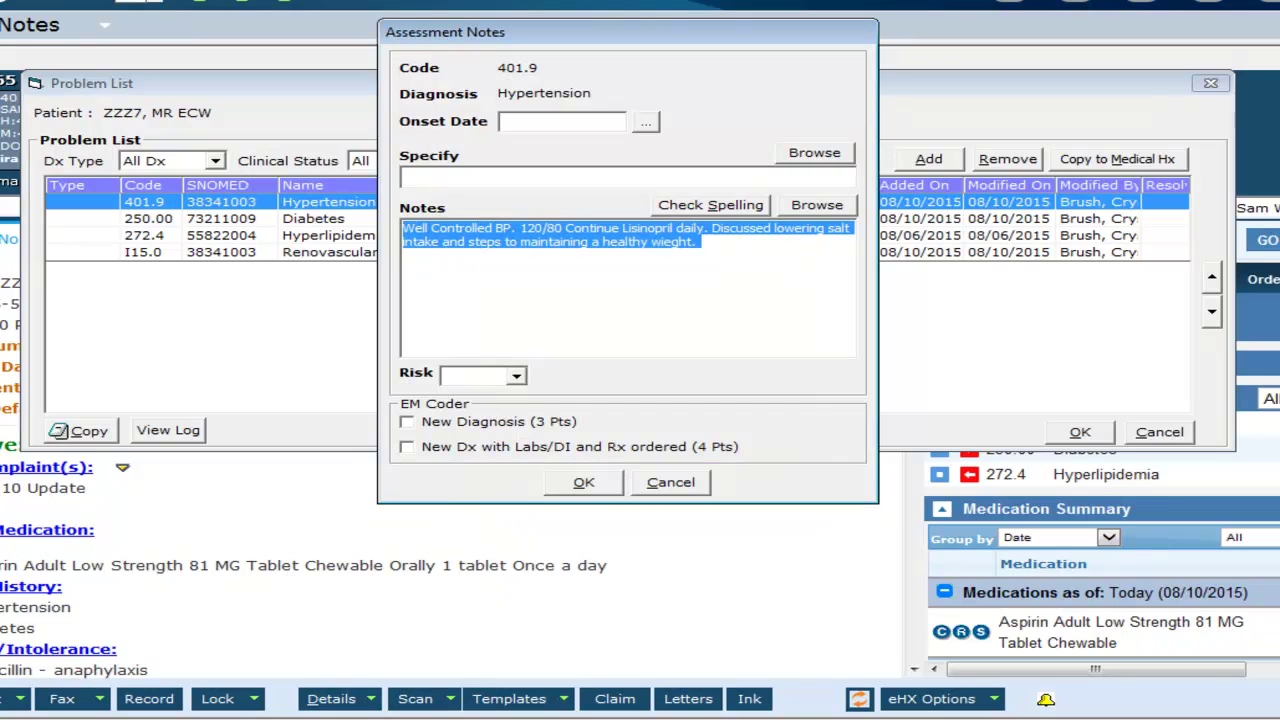
click(584, 482)
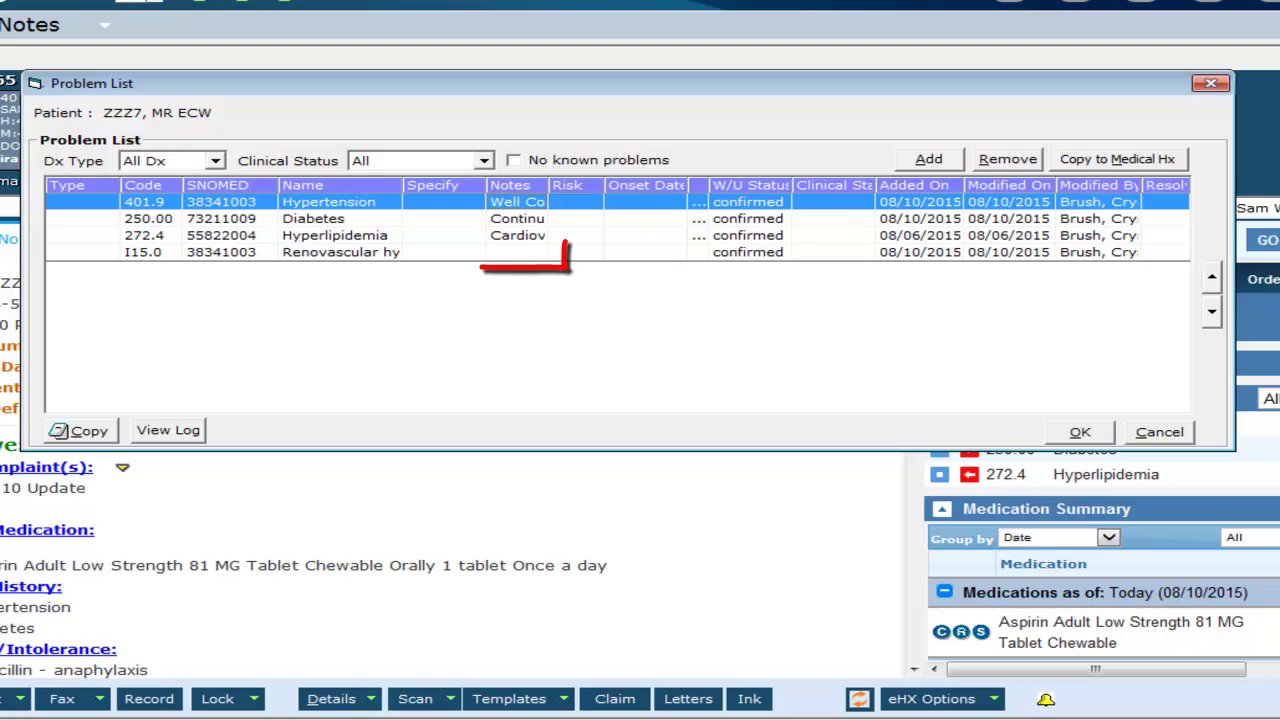
Paste the copied note into the assessment notes of the I15.0 Renovascular hypertension entry and save it.
click(517, 253)
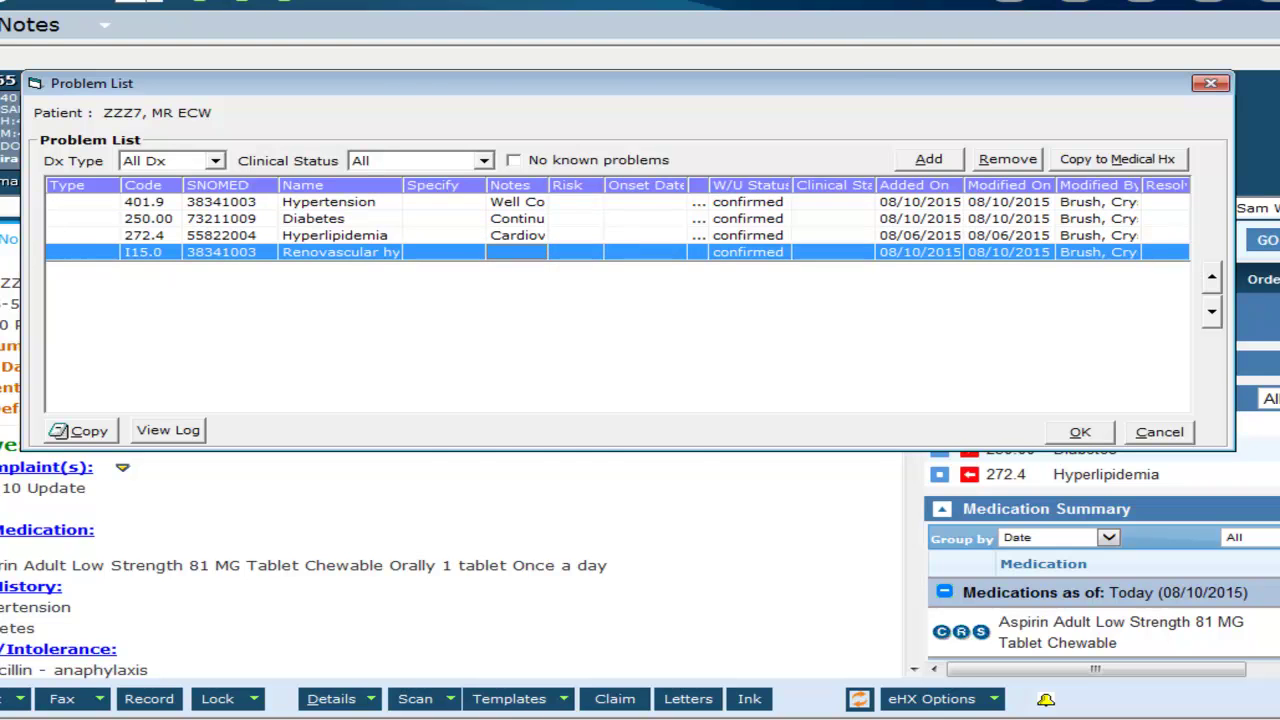
click(517, 252)
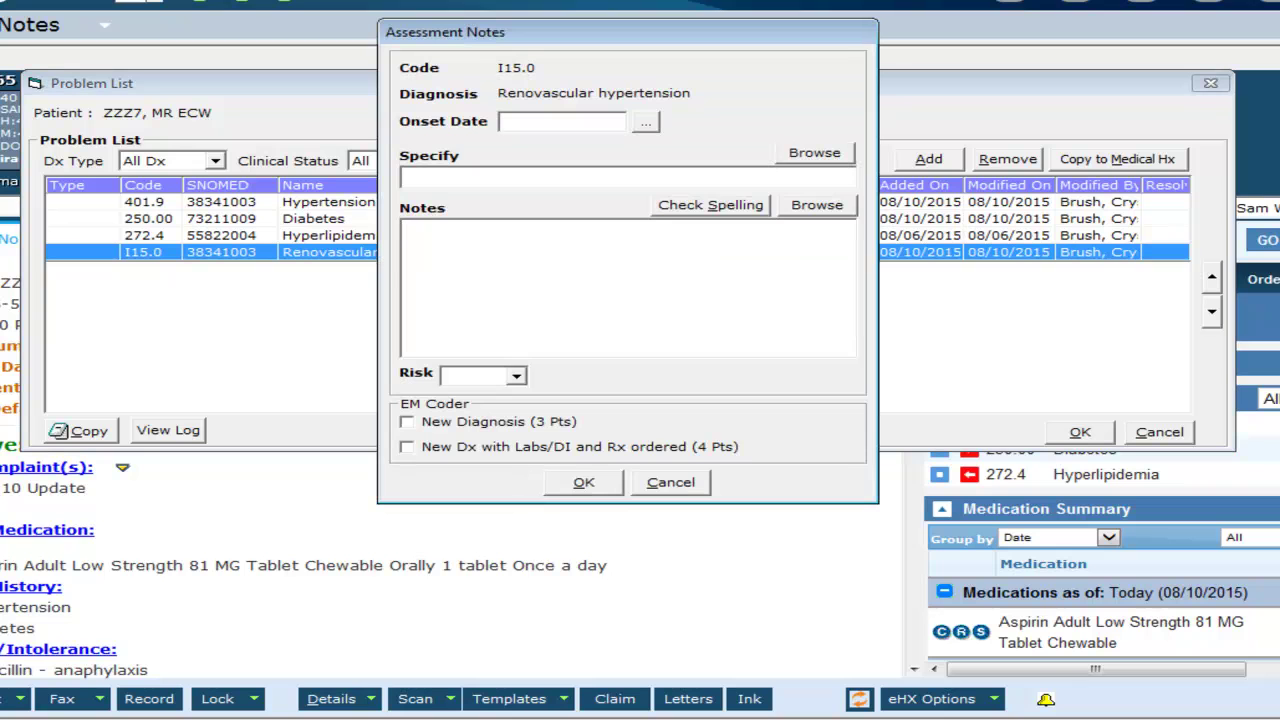
right_click(497, 249)
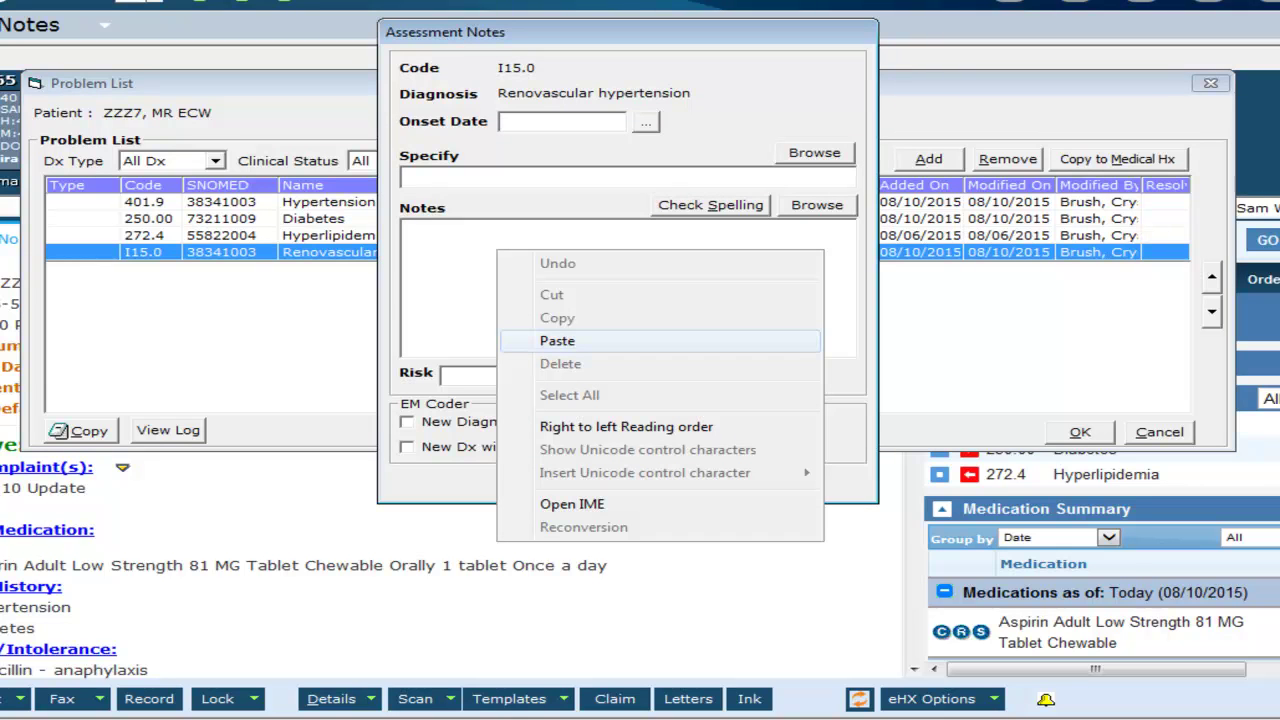
click(557, 341)
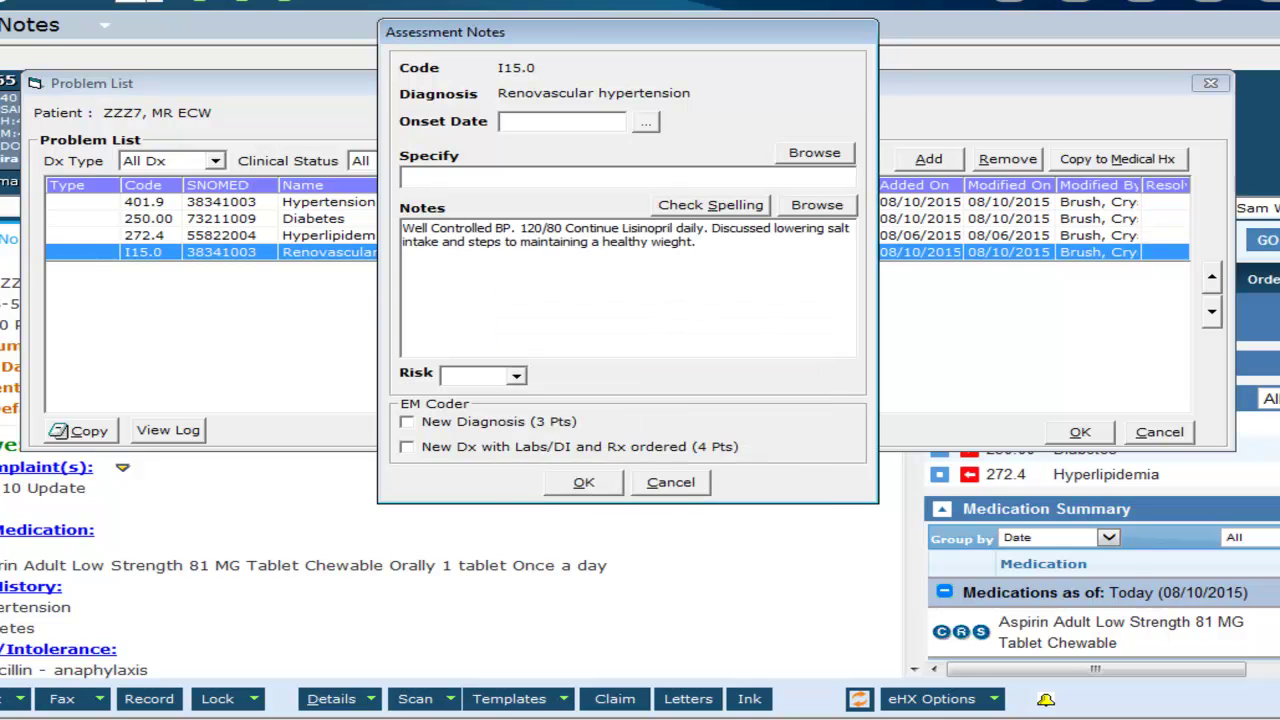
click(584, 483)
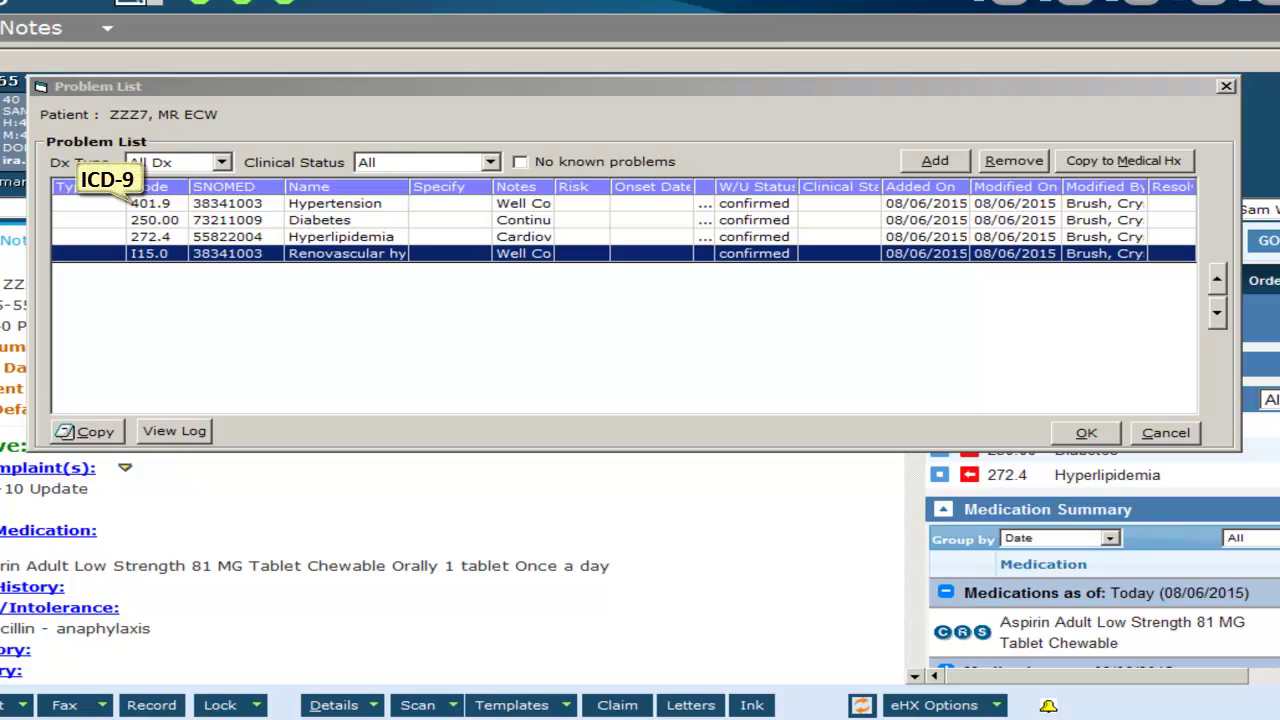
Remove the 401.9 Hypertension entry from the problem list, adding it to the medical history, and save the list.
click(346, 203)
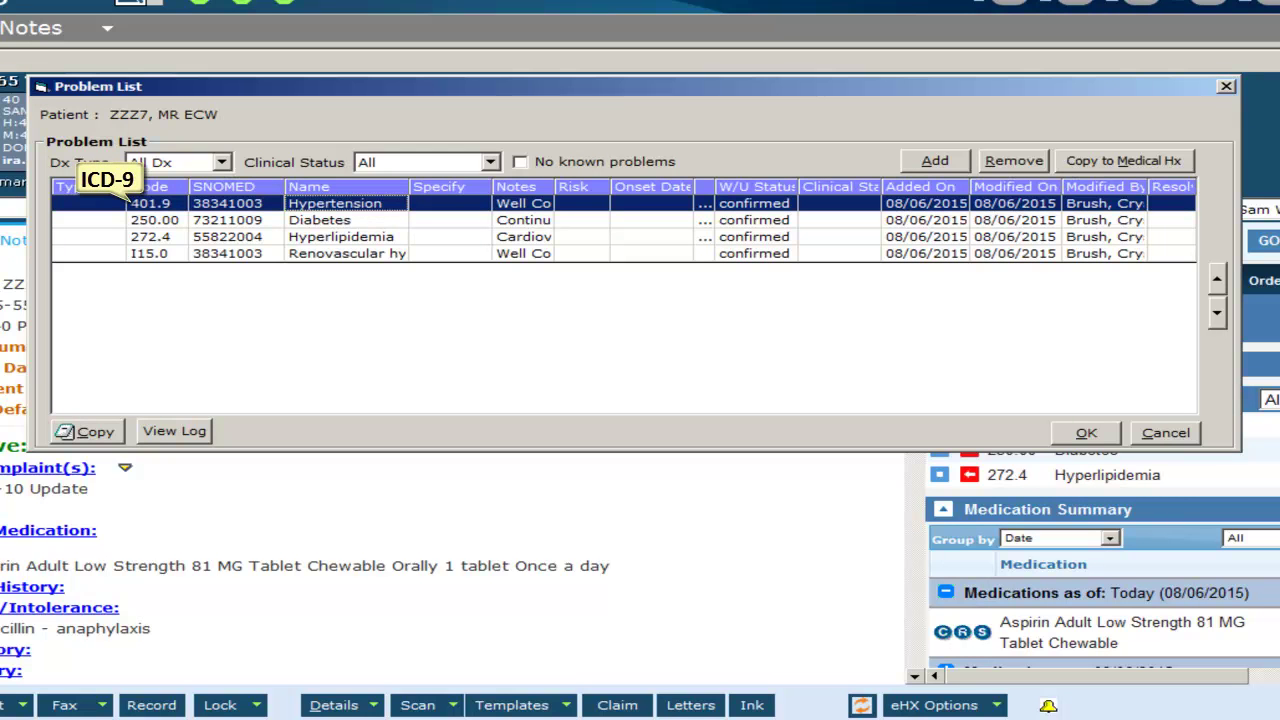
click(1013, 160)
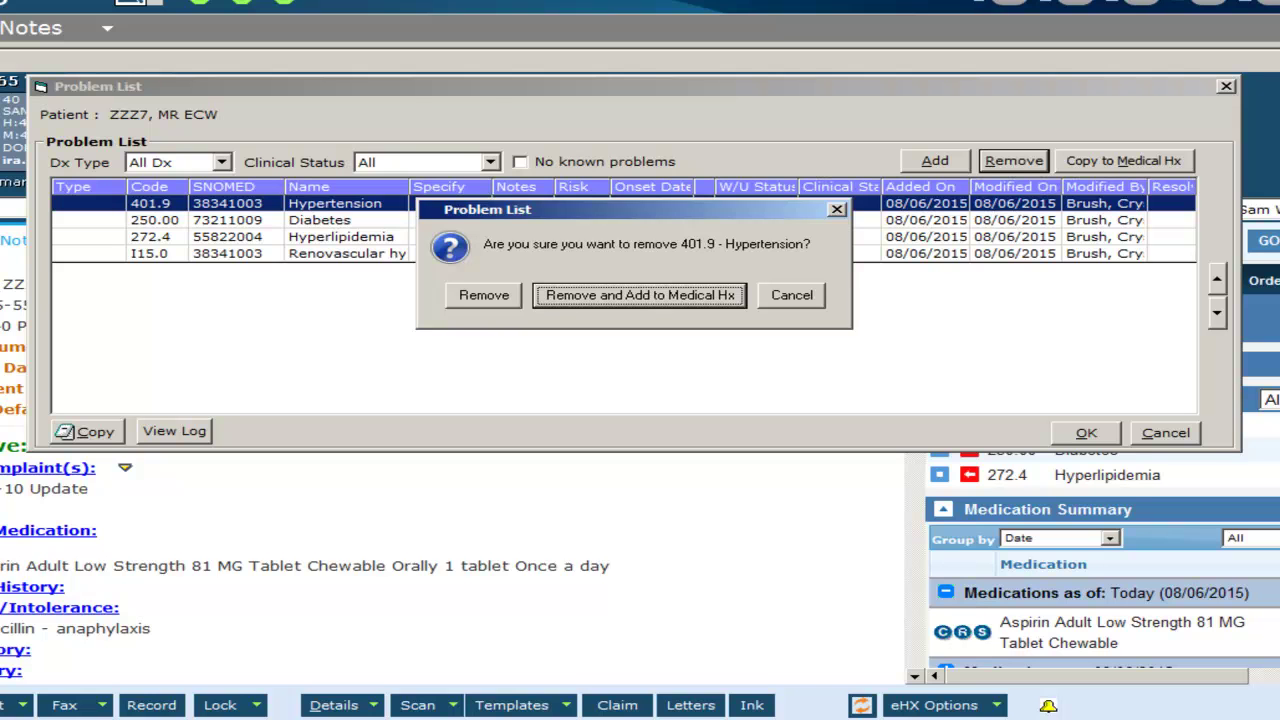
key(Return)
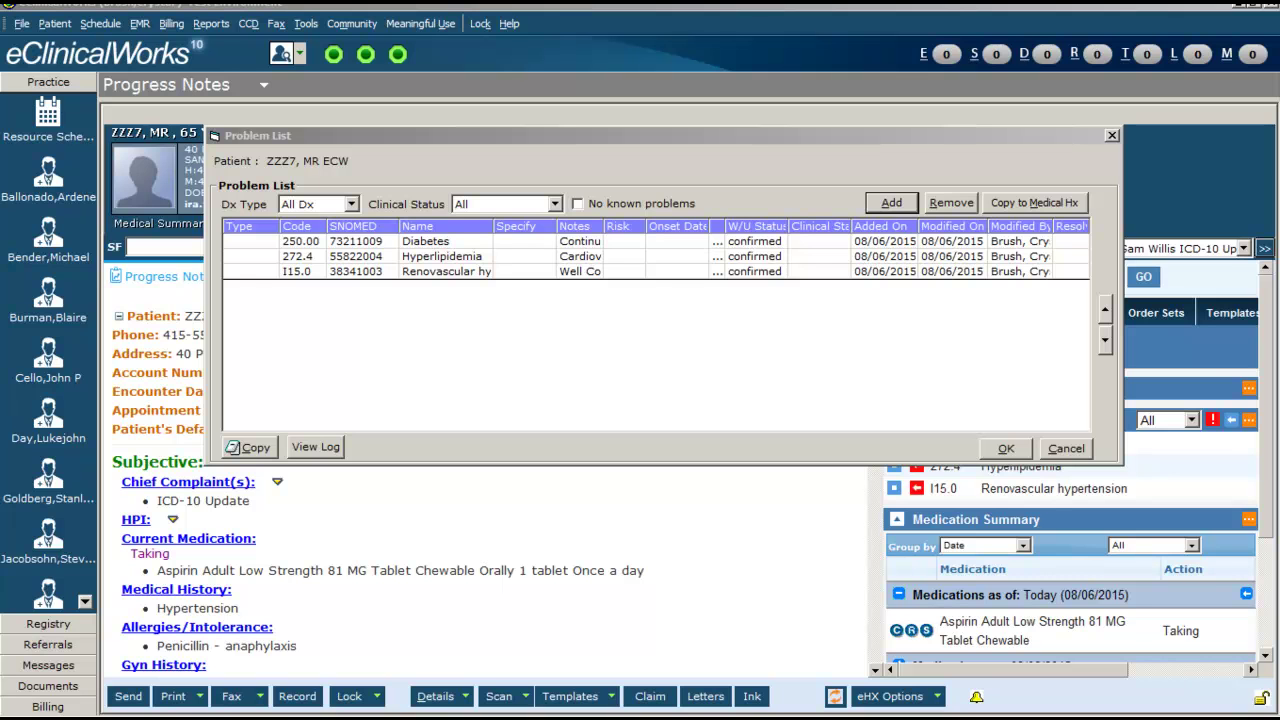
click(1006, 449)
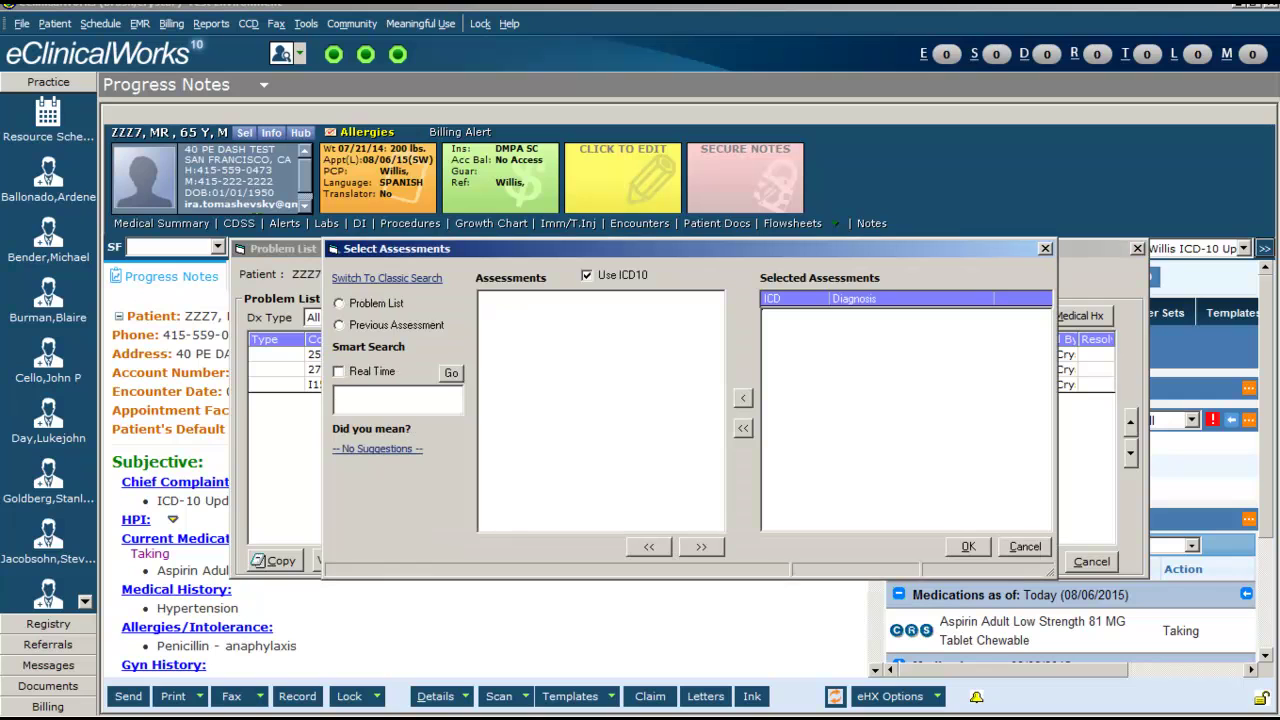
Search assessments for diabetes, refine 250.00 Diabetes to type 2 without complication, and add E11.9 to the problem list.
text(diabetes)
key(Return)
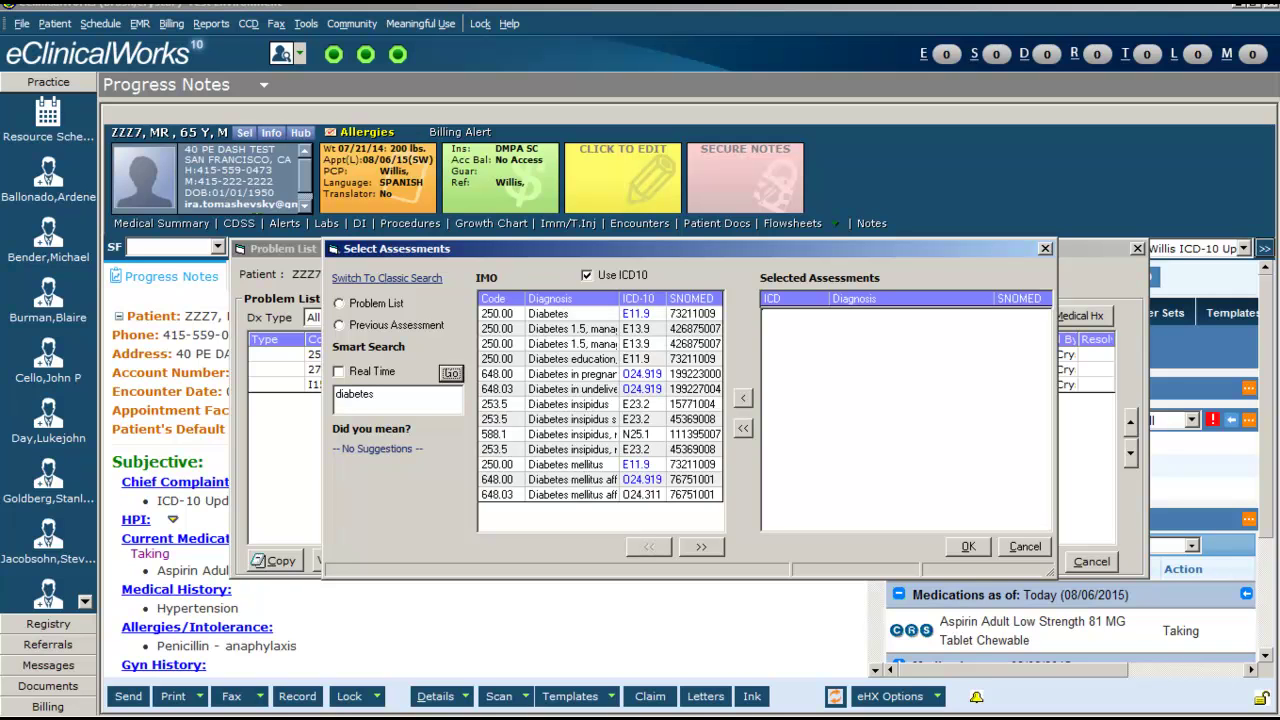
click(636, 314)
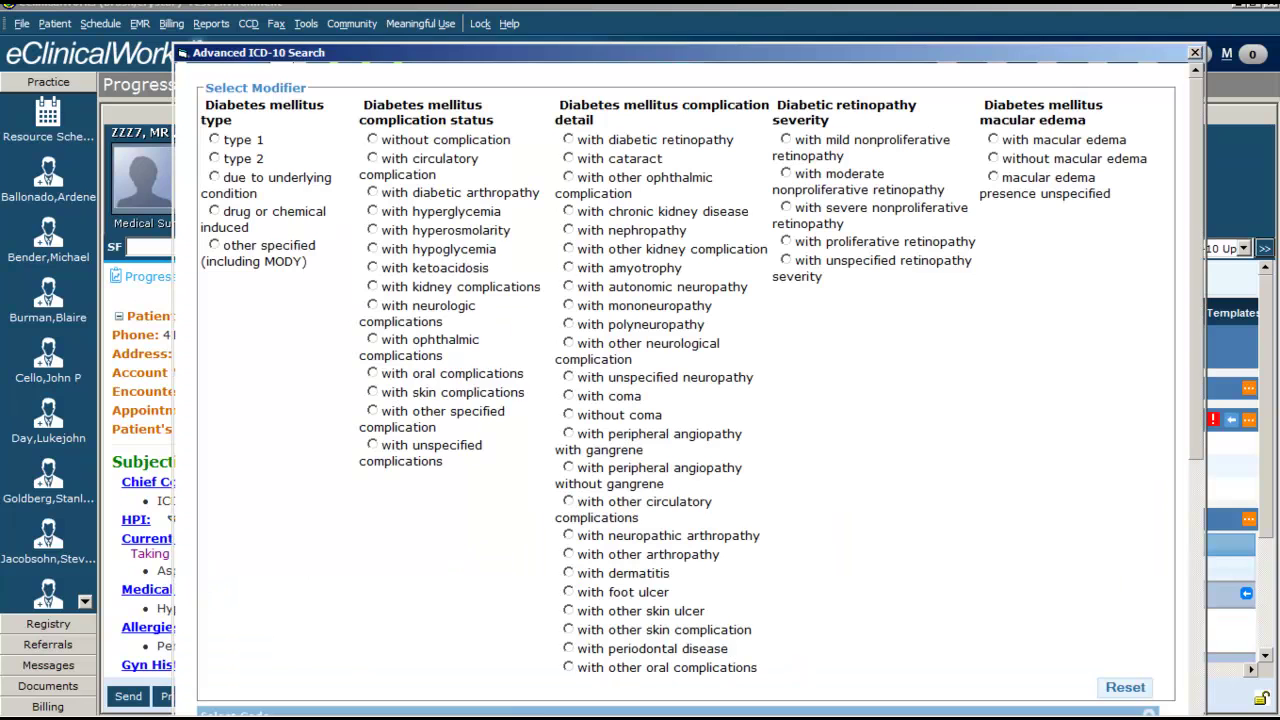
click(214, 158)
click(372, 139)
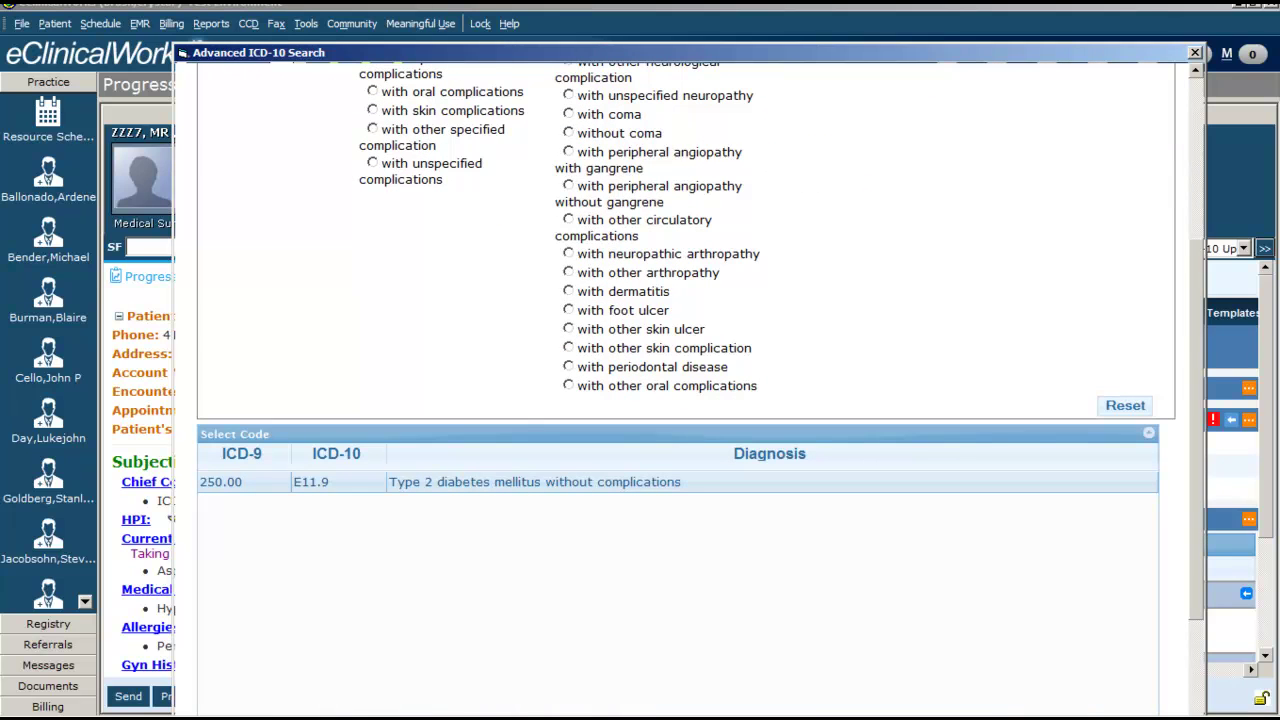
click(534, 482)
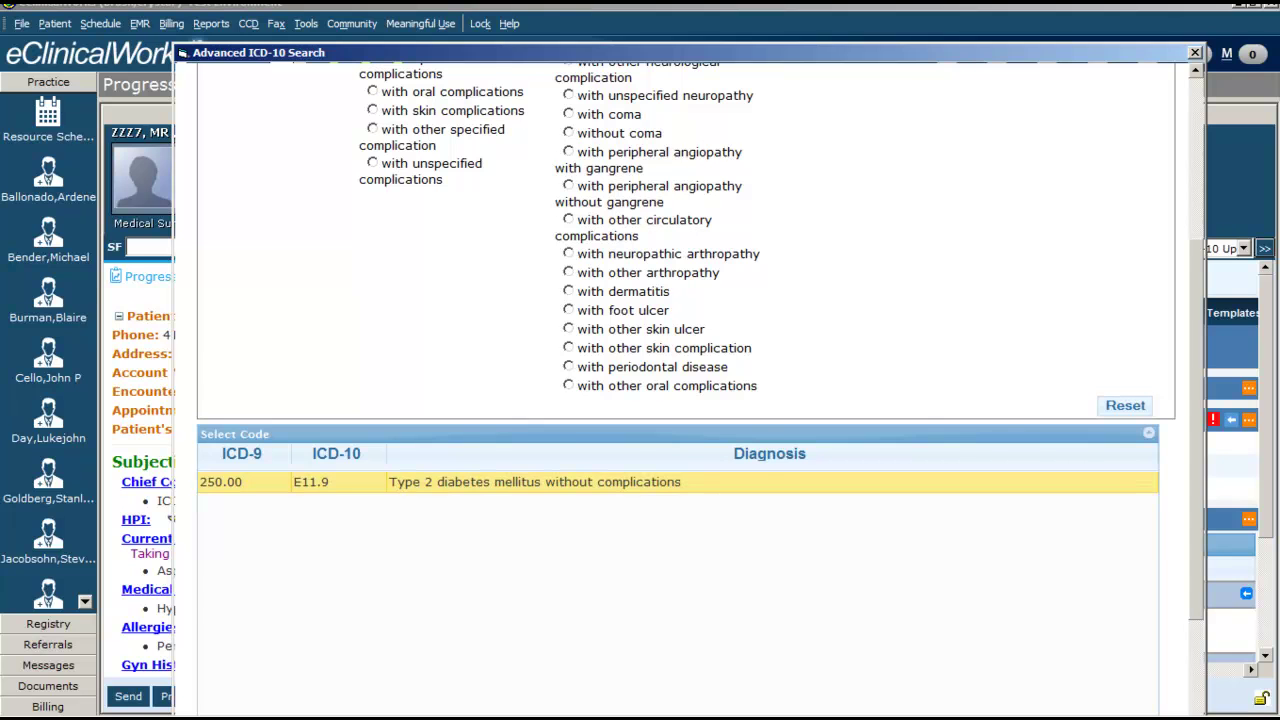
key(Return)
click(968, 546)
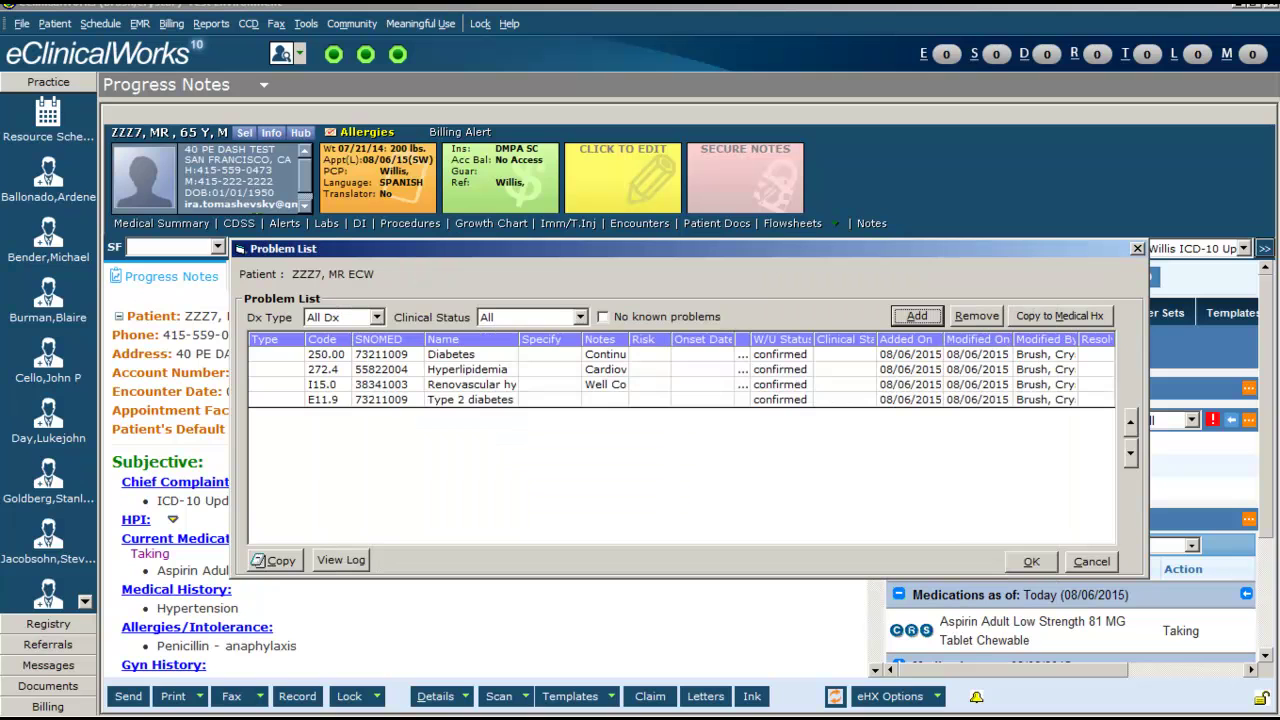
Copy the full assessment note of the 250.00 Diabetes entry.
click(605, 355)
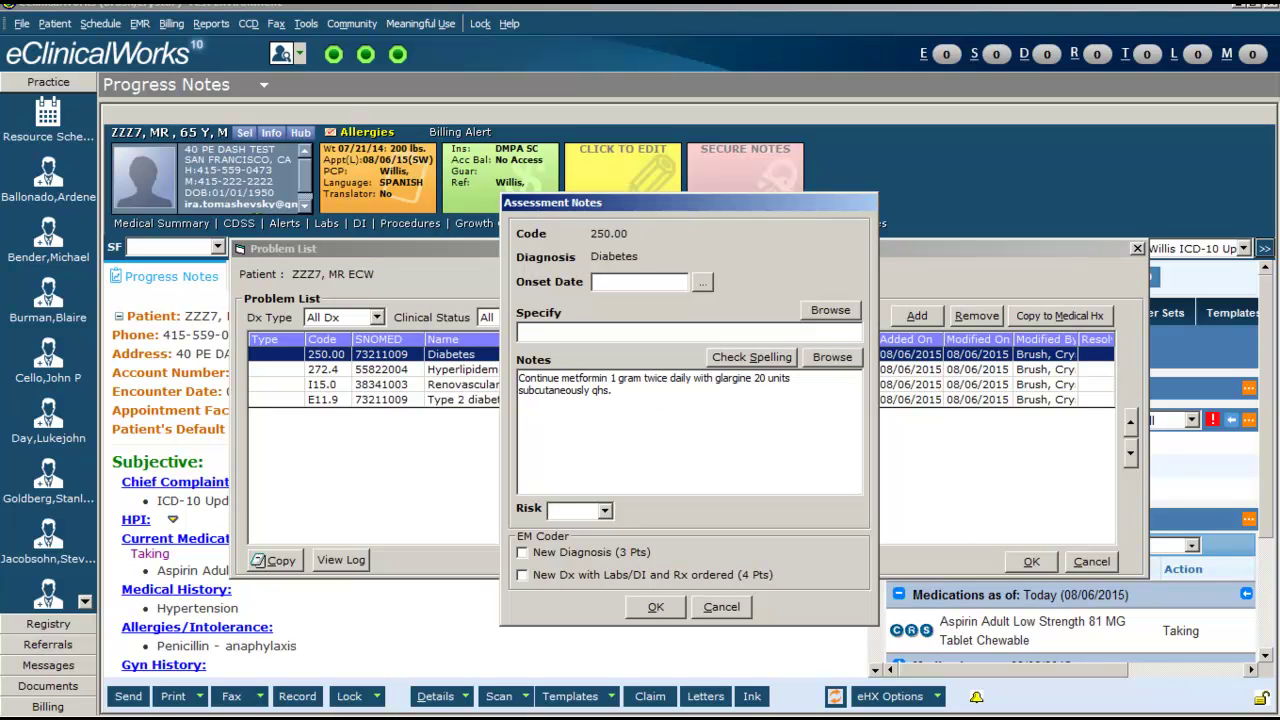
key(ctrl+a)
key(ctrl+c)
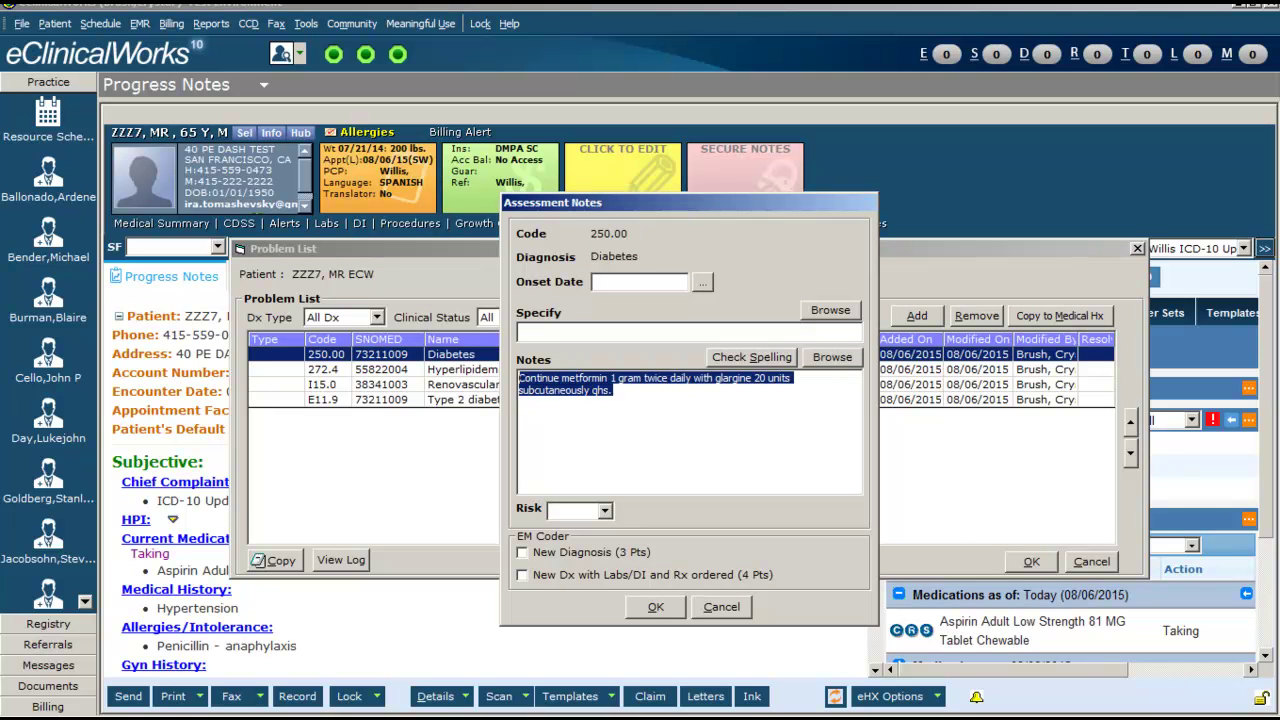
right_click(652, 453)
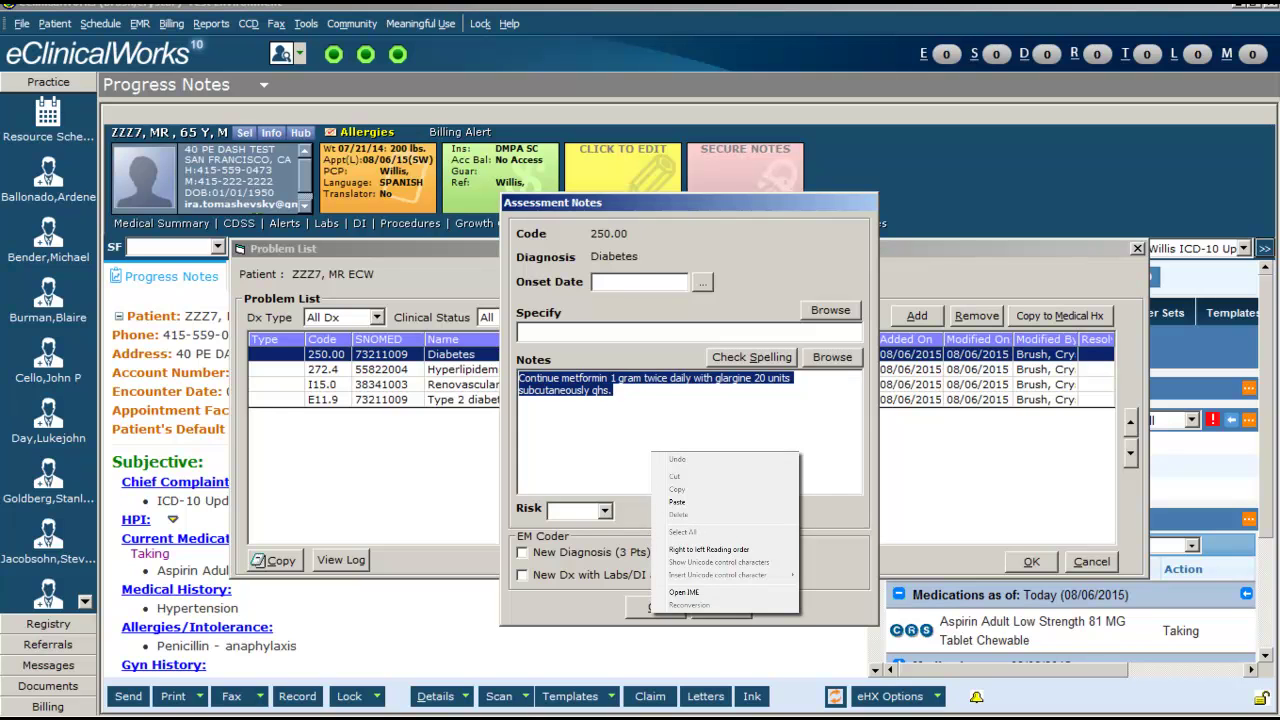
click(643, 608)
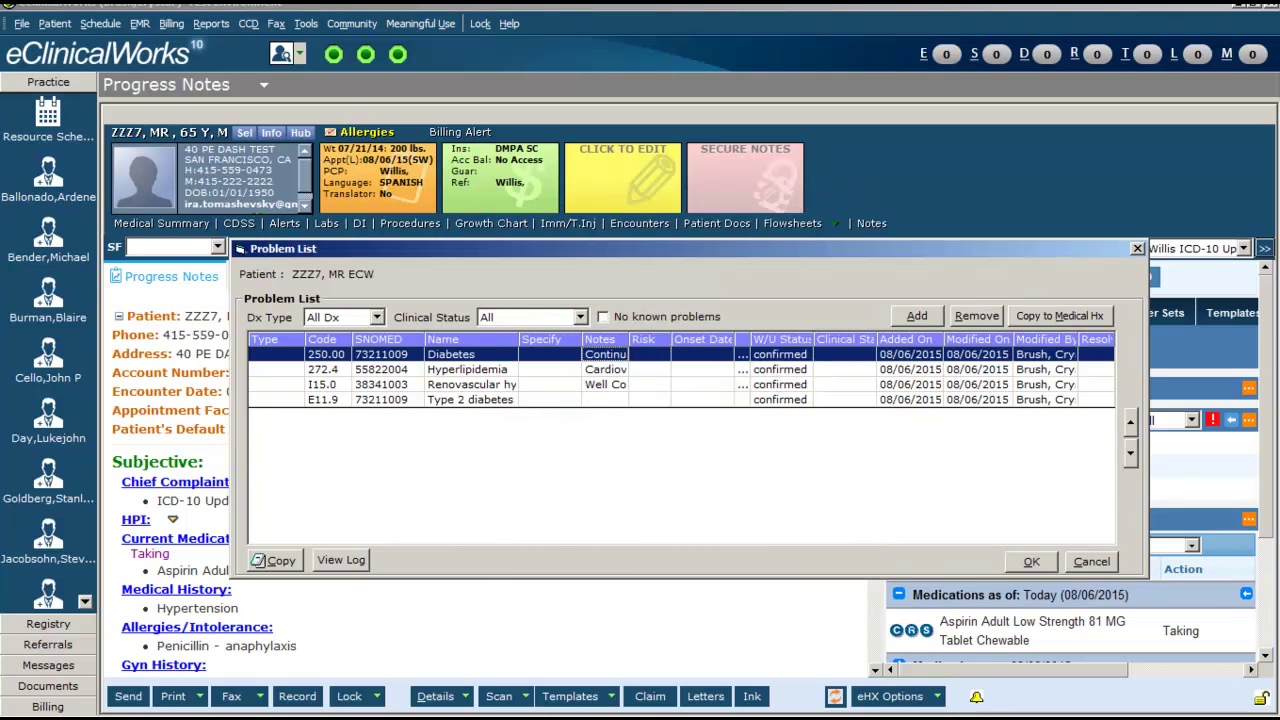
Paste the copied diabetes note into the assessment notes of the E11.9 Type 2 diabetes entry and save it.
click(605, 400)
click(605, 399)
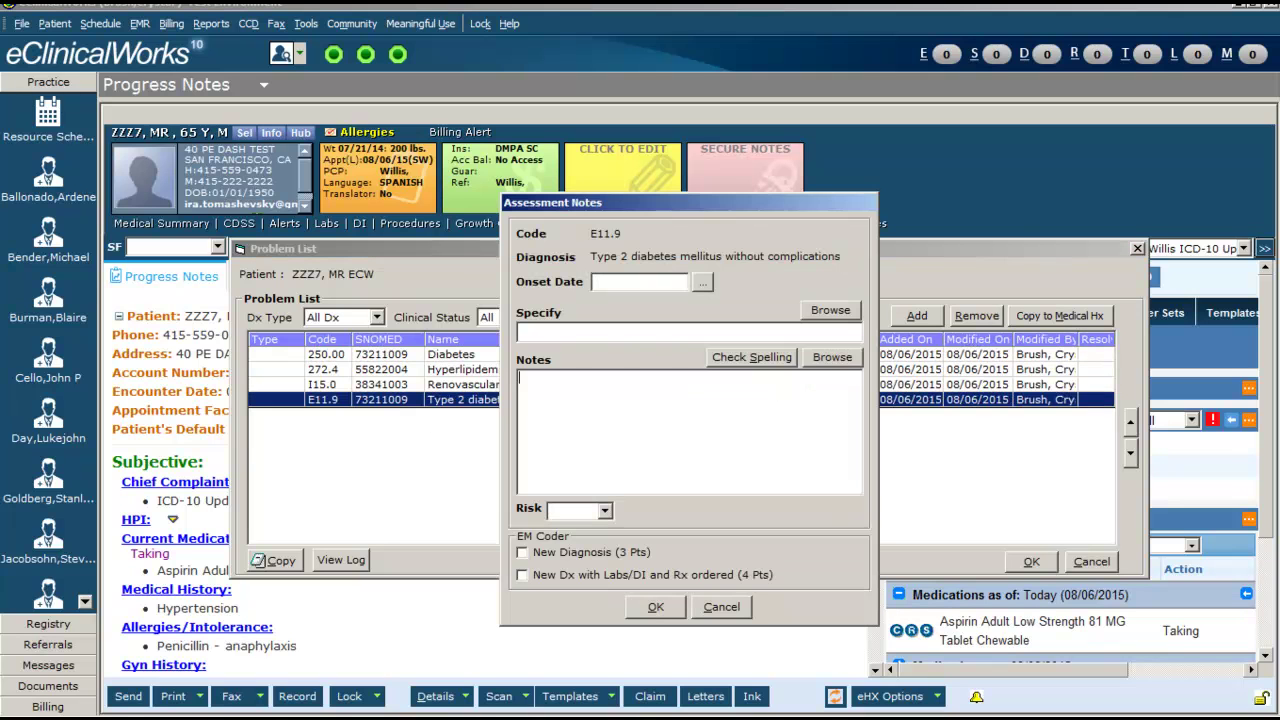
right_click(652, 452)
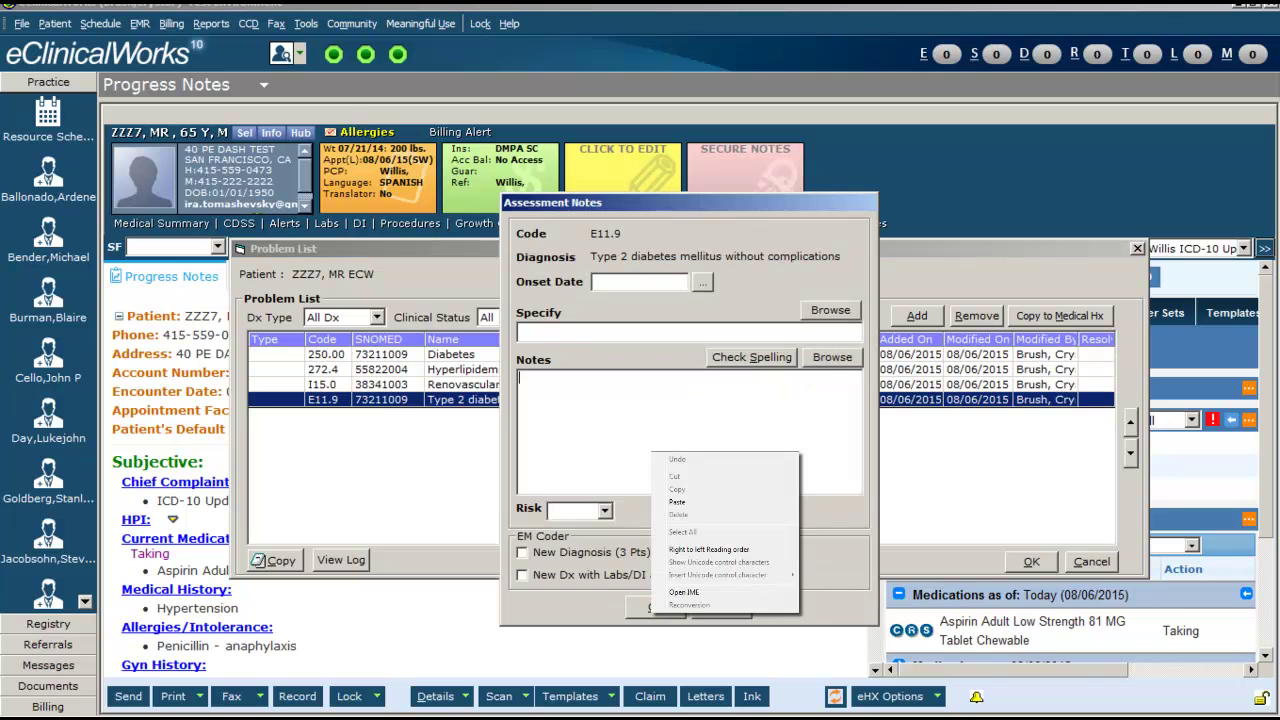
click(677, 501)
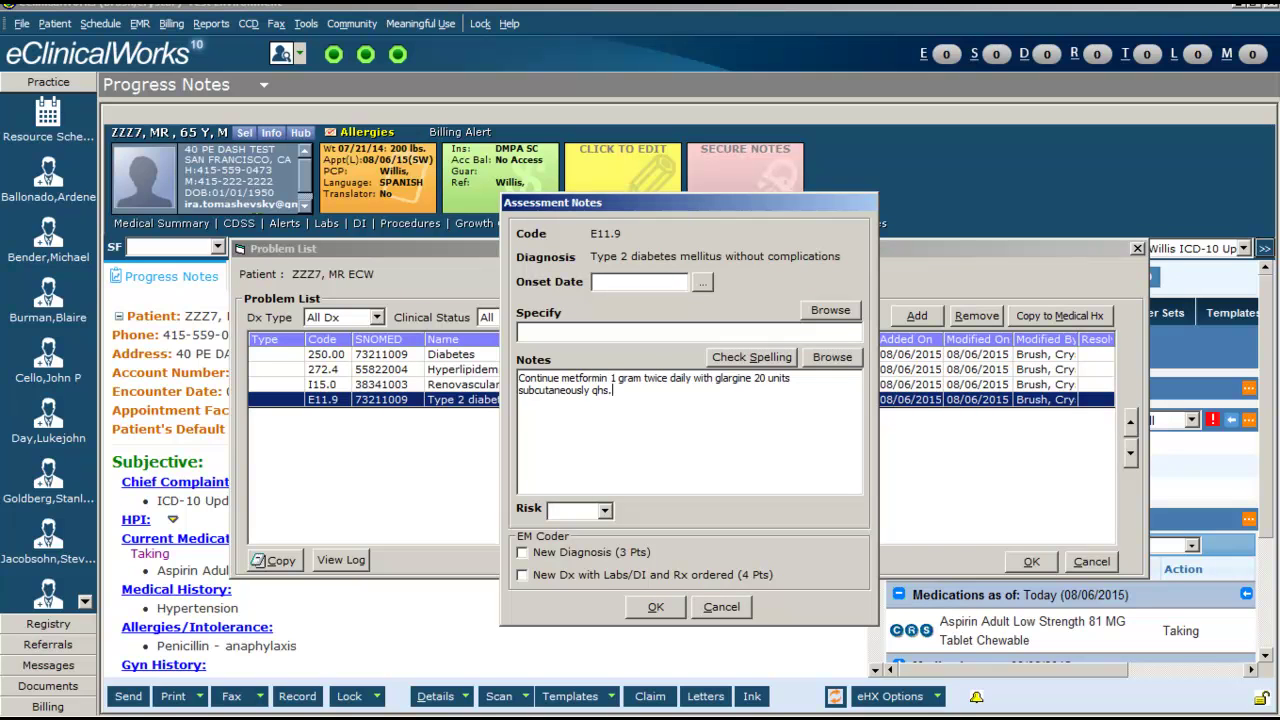
click(655, 606)
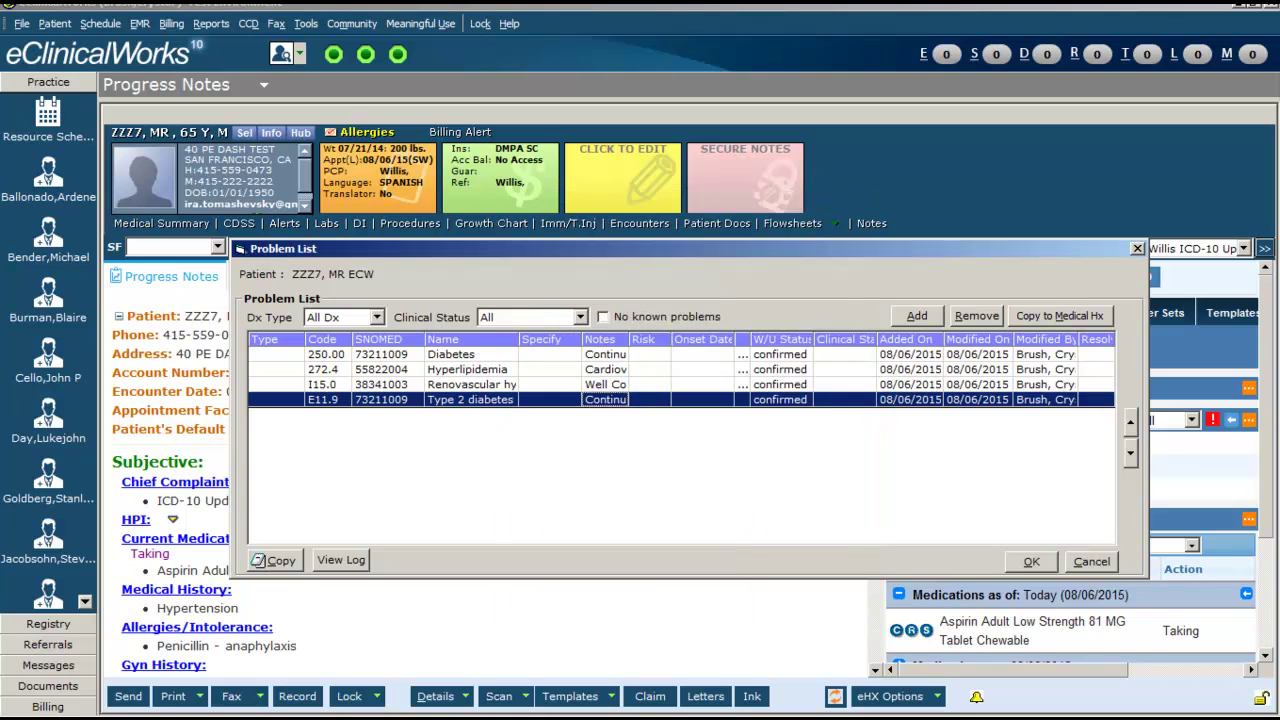
Remove the 250.00 Diabetes entry from the problem list, adding it to the medical history.
click(471, 355)
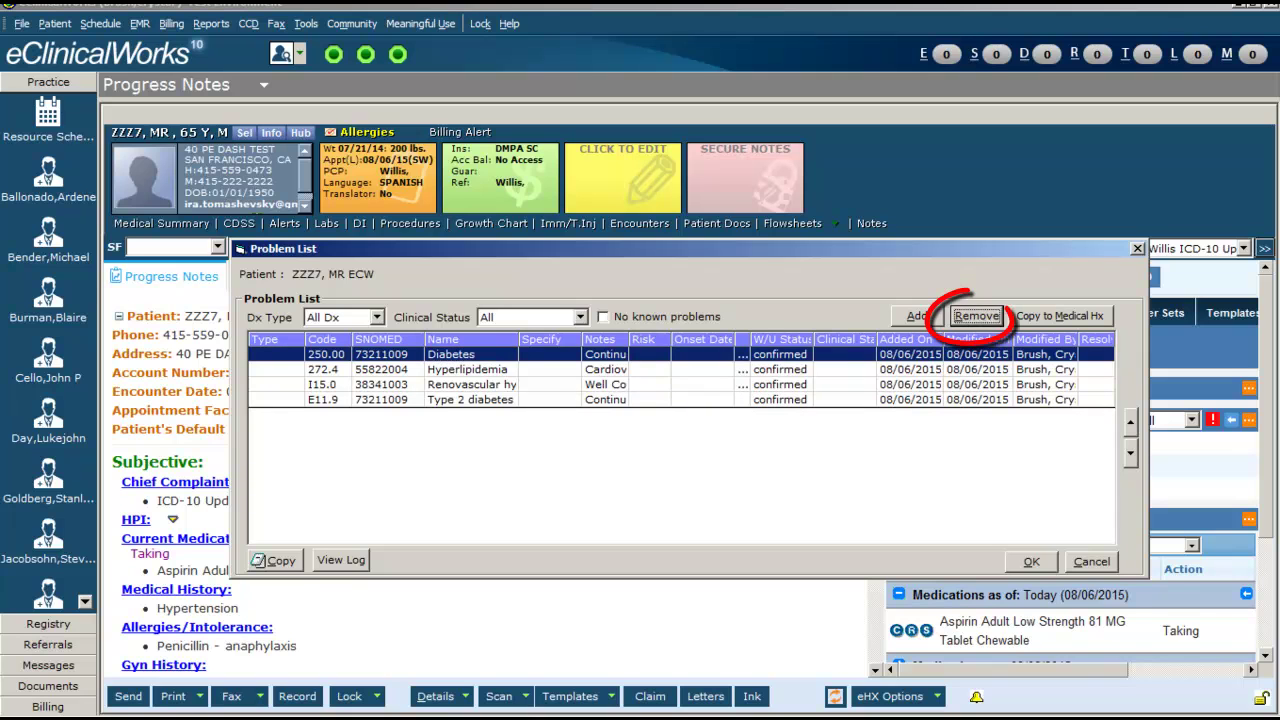
click(976, 315)
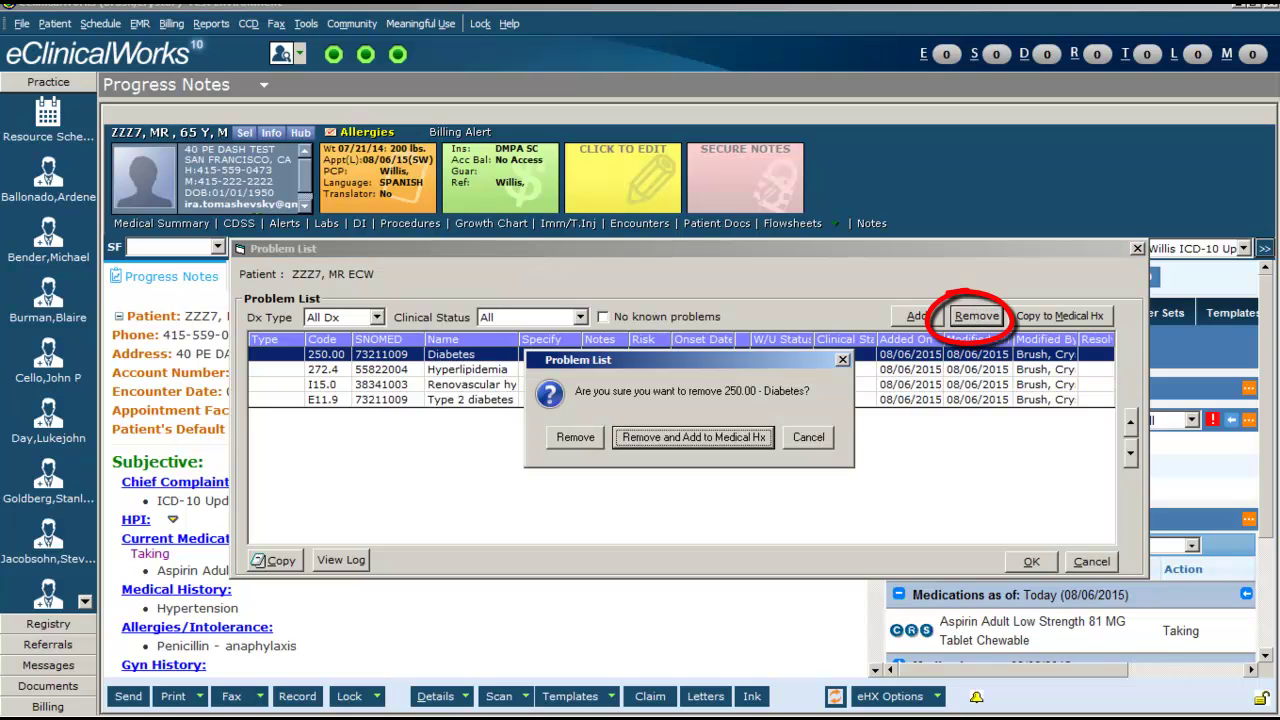
click(625, 440)
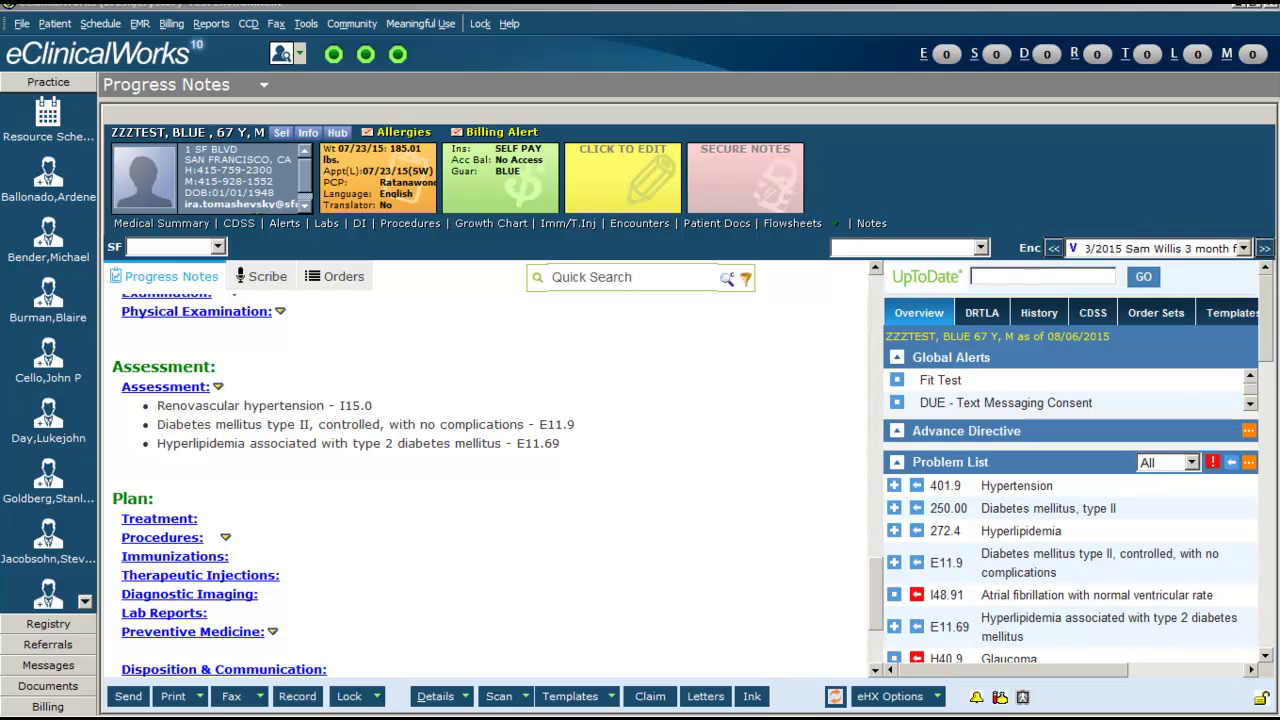
Open the 08/18/2014 encounter and copy its free-text assessment notes from DM II through Hyperlipidemia.
click(1243, 248)
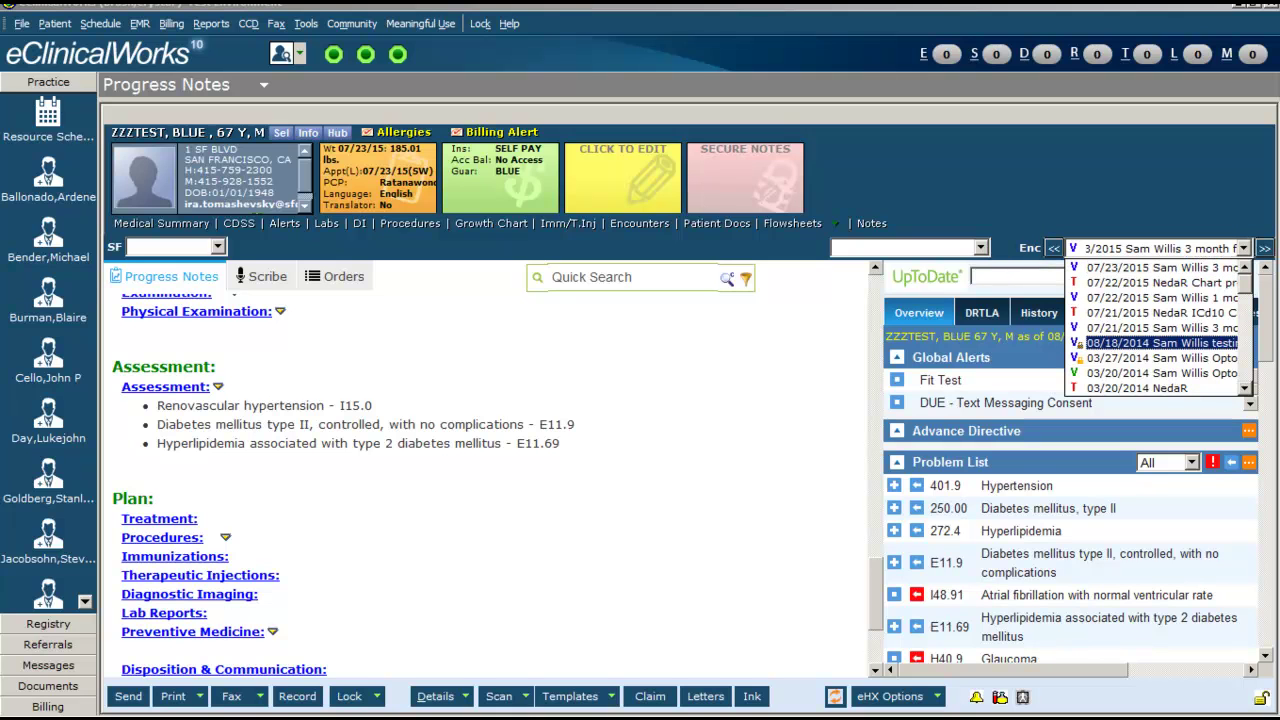
click(1160, 343)
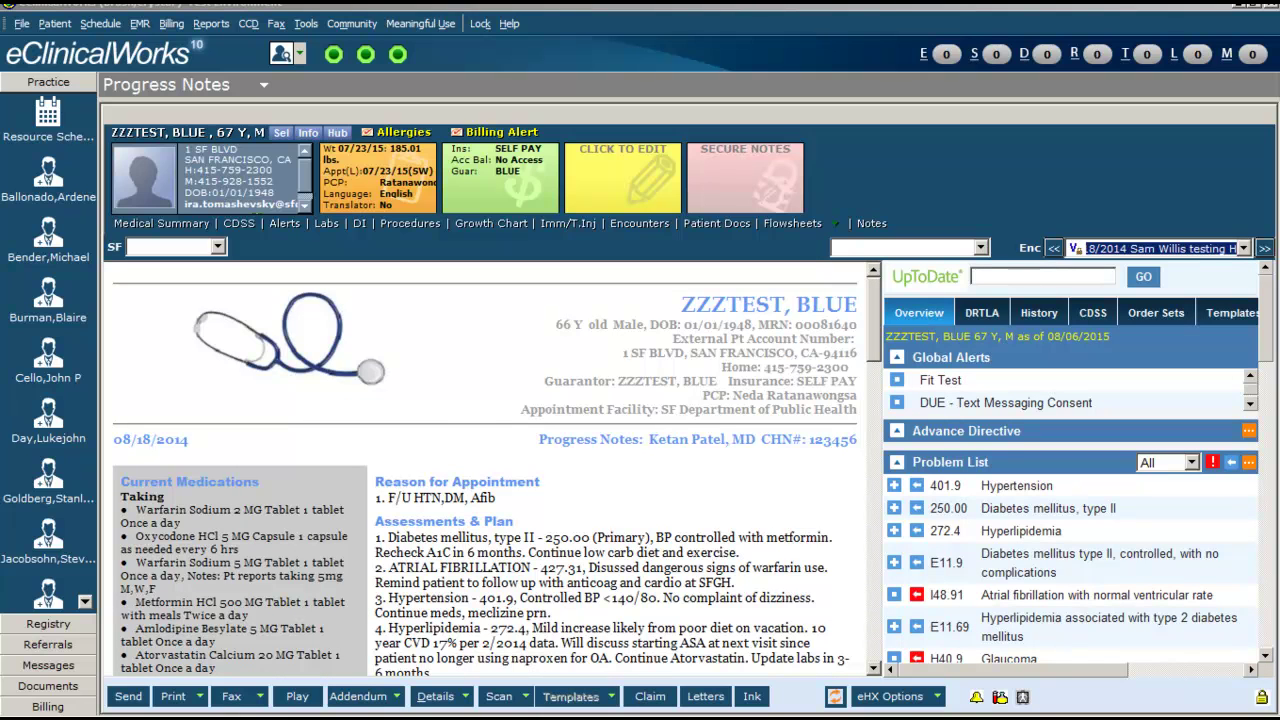
scroll(490, 468, down, 7)
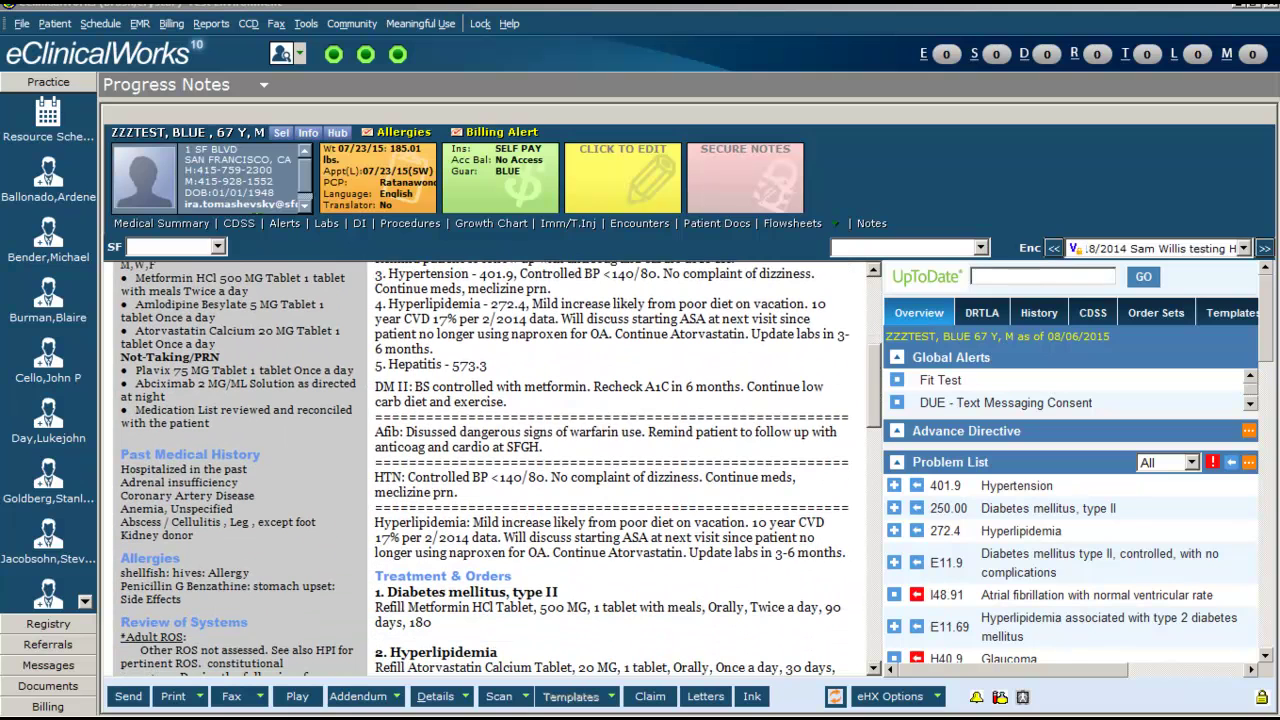
drag(376, 387, 505, 573)
right_click(647, 475)
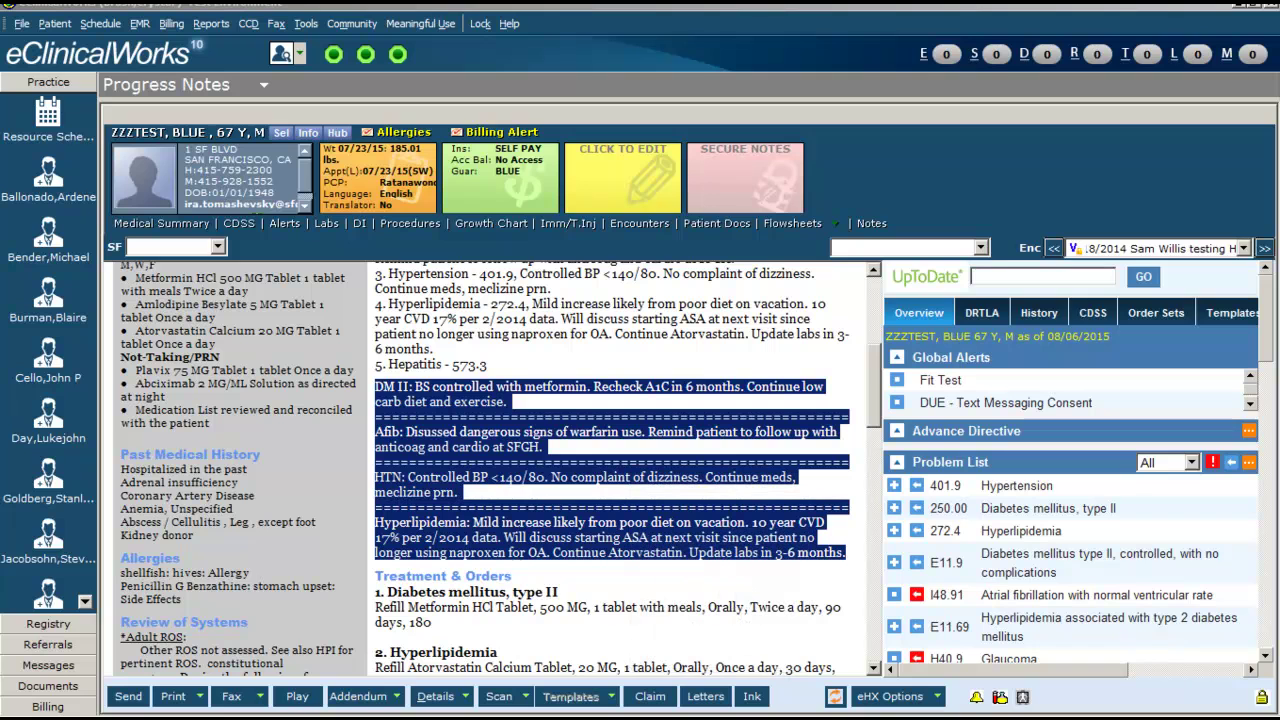
Switch back to the 07/23/2015 three-month follow-up encounter.
click(1243, 248)
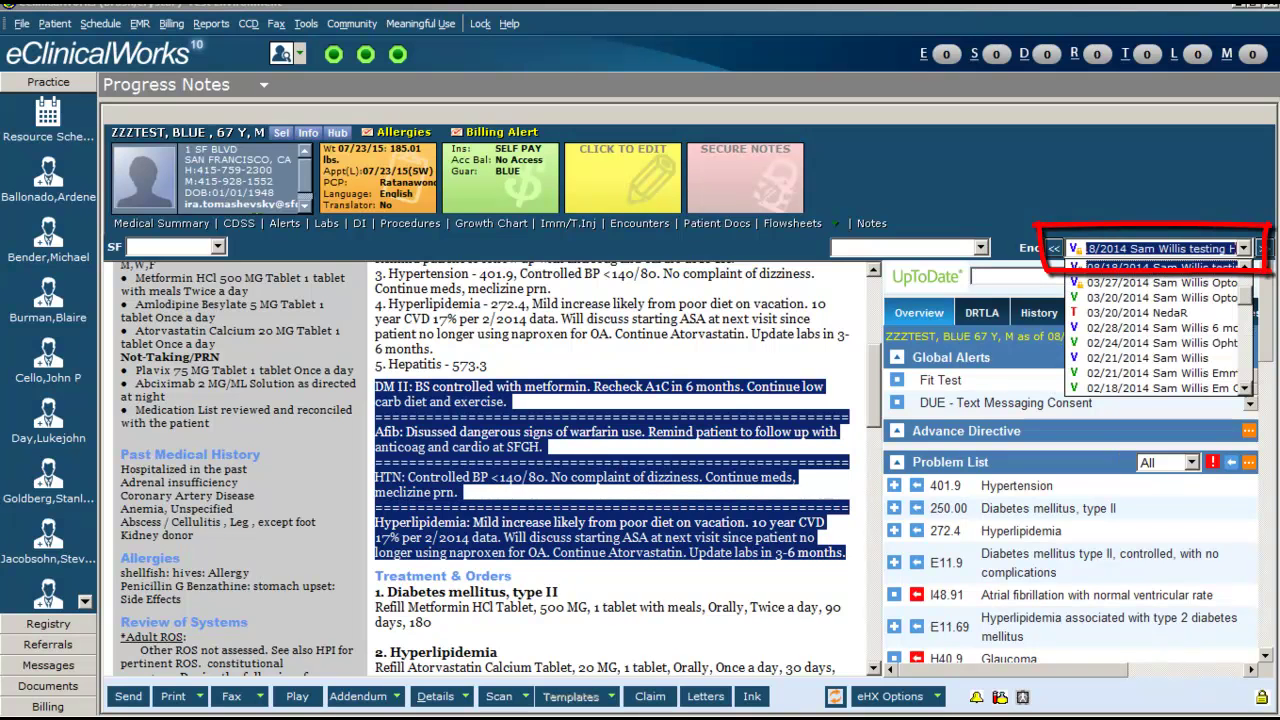
scroll(1157, 328, up, 2)
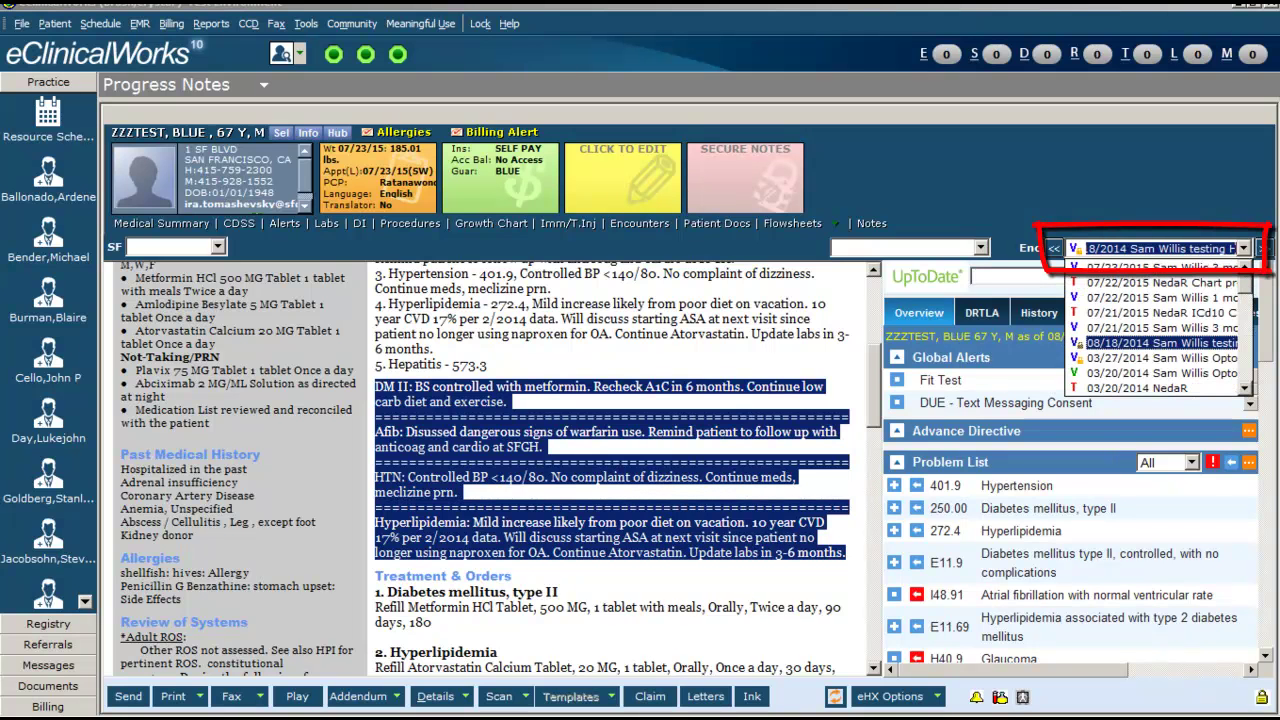
click(1162, 268)
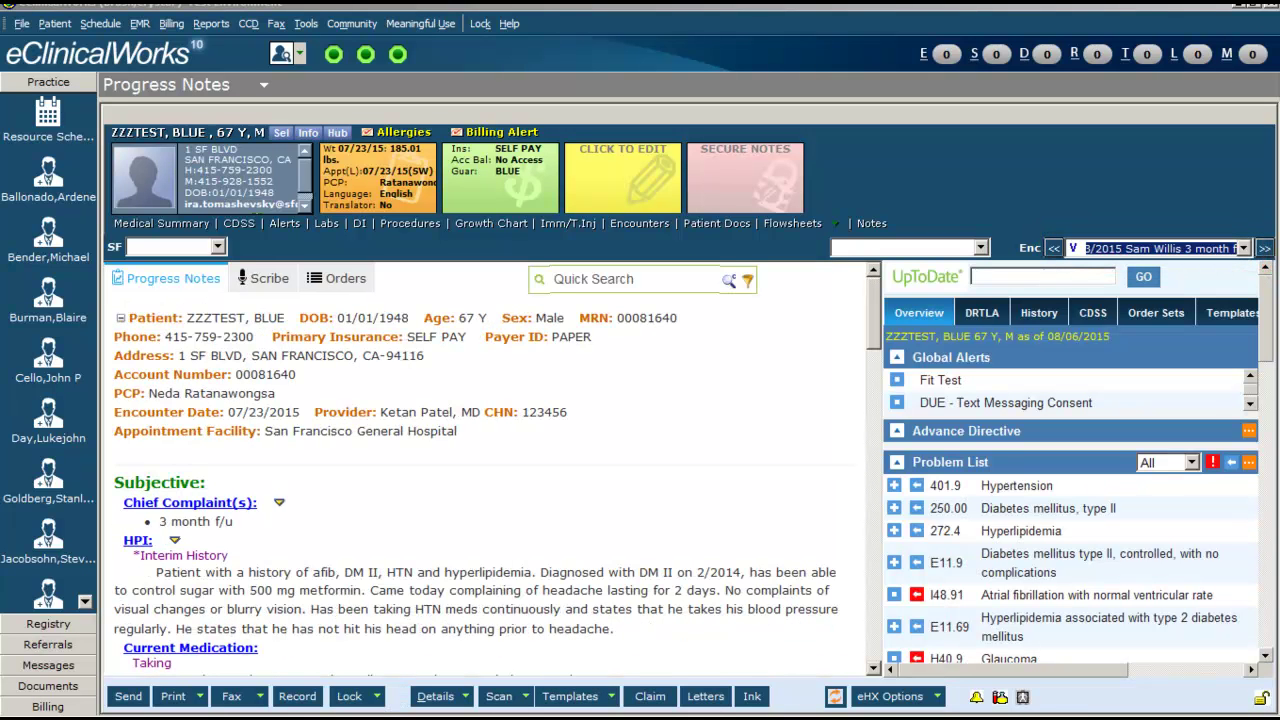
Open the encounter's Assessment section, paste the copied notes into the expanded Notes area, and close the assessments.
scroll(490, 480, down, 10)
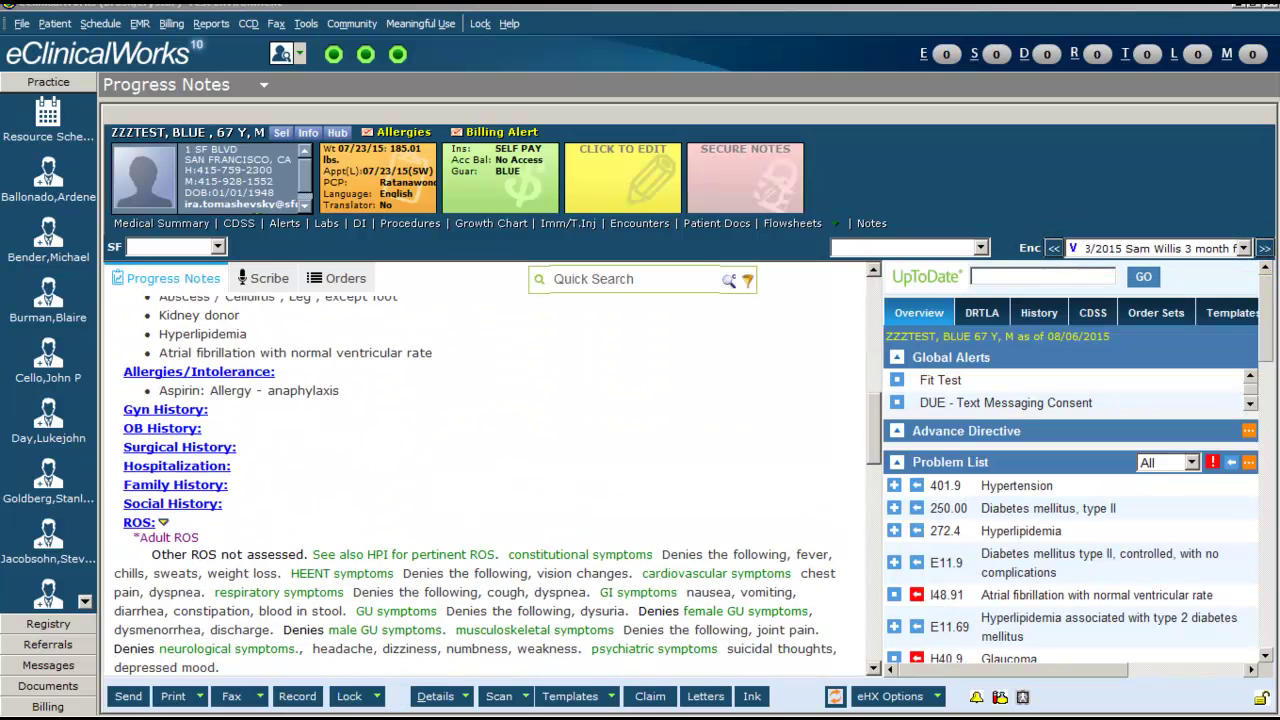
scroll(490, 480, down, 6)
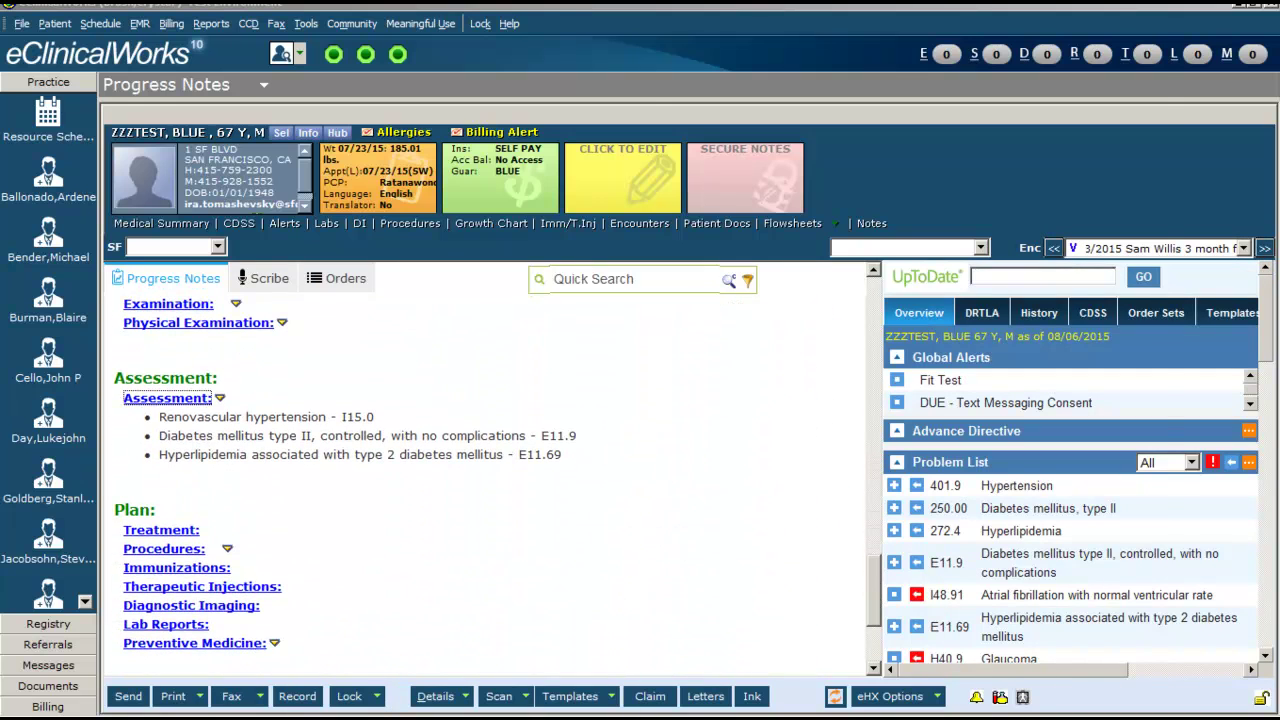
click(167, 398)
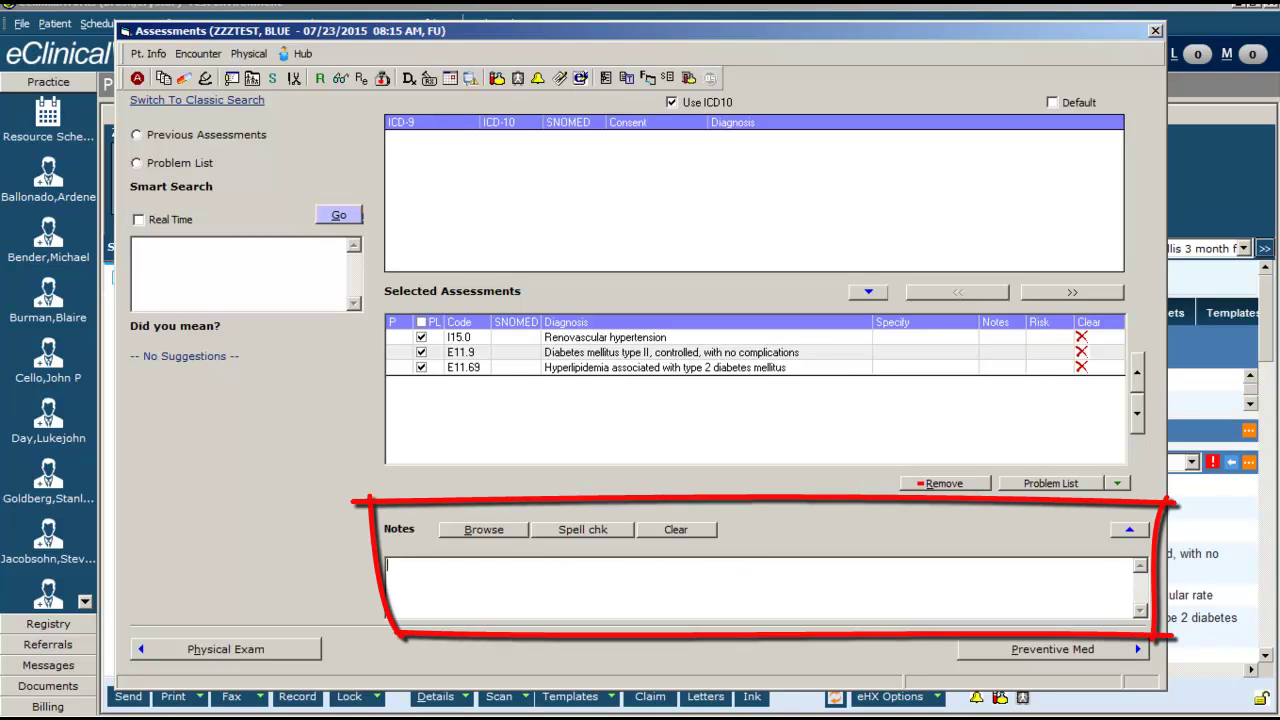
click(1130, 530)
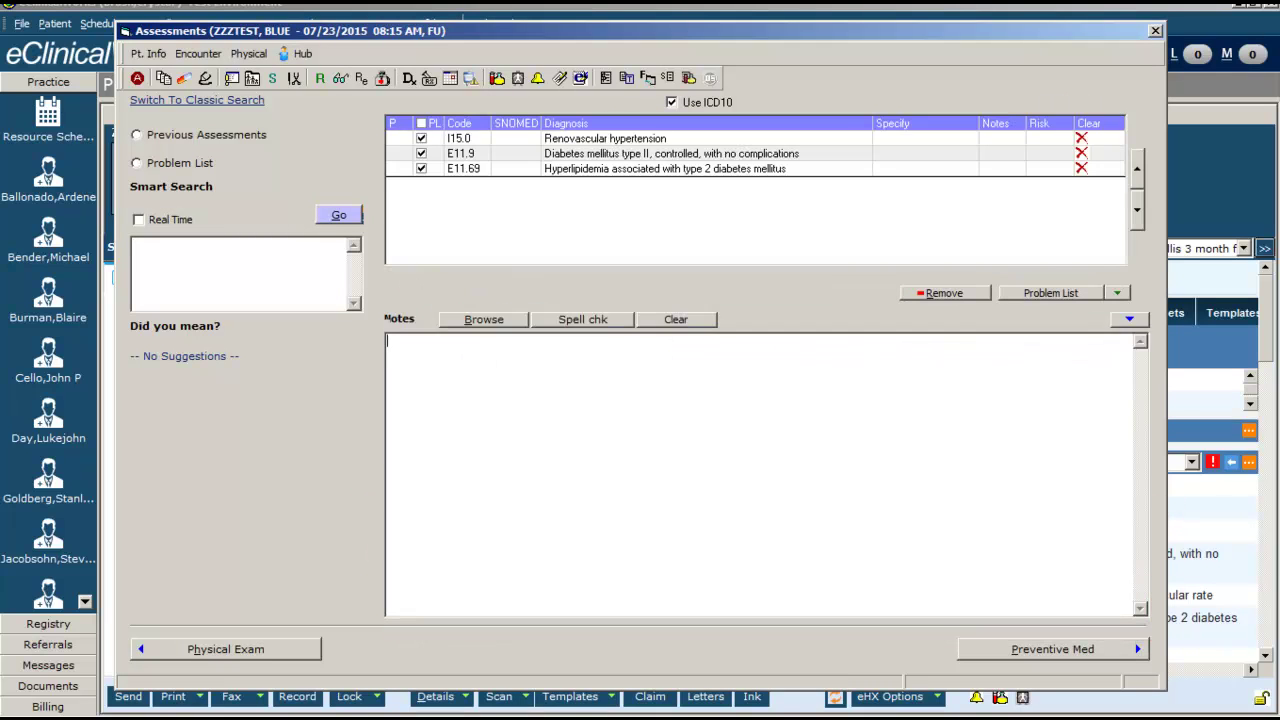
key(ctrl+v)
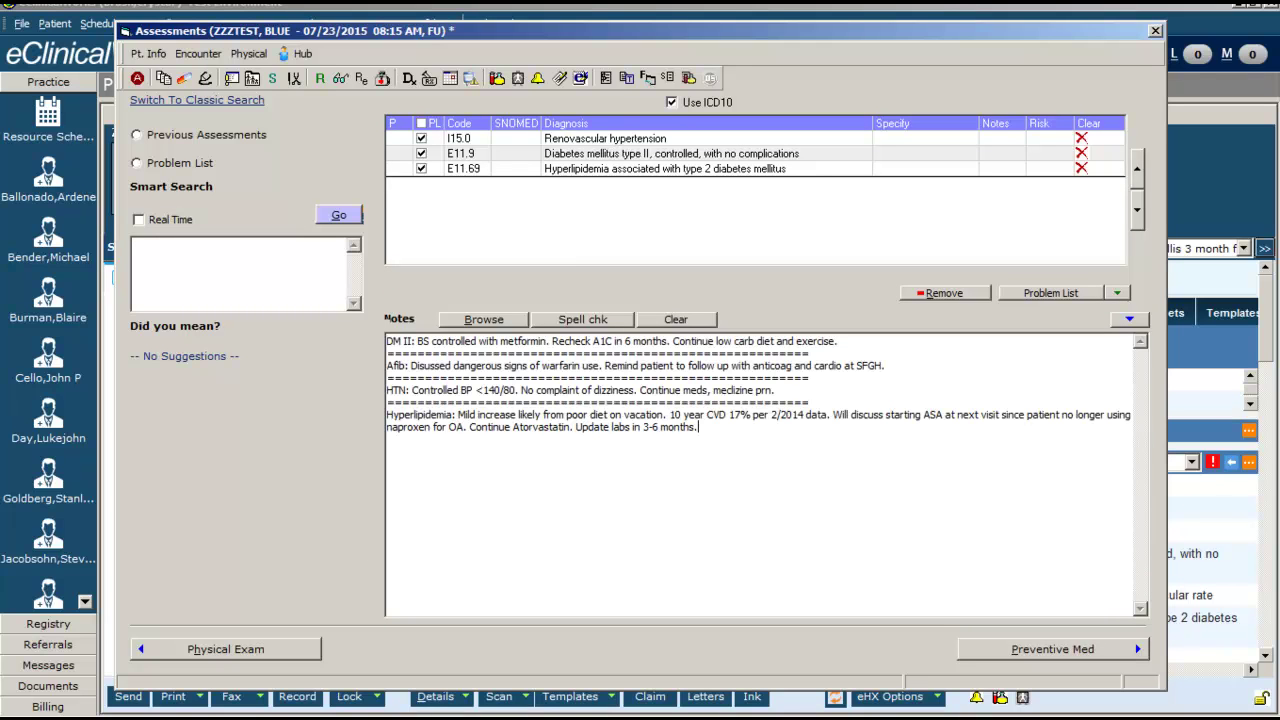
click(1156, 31)
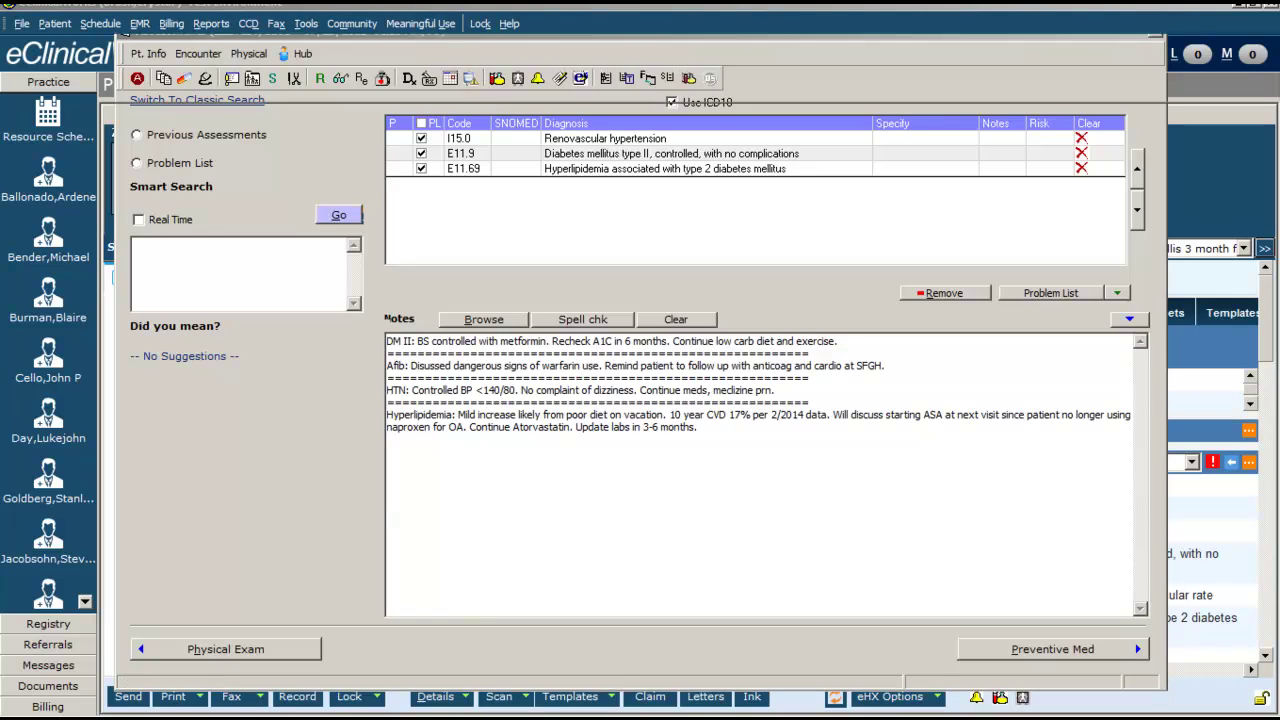